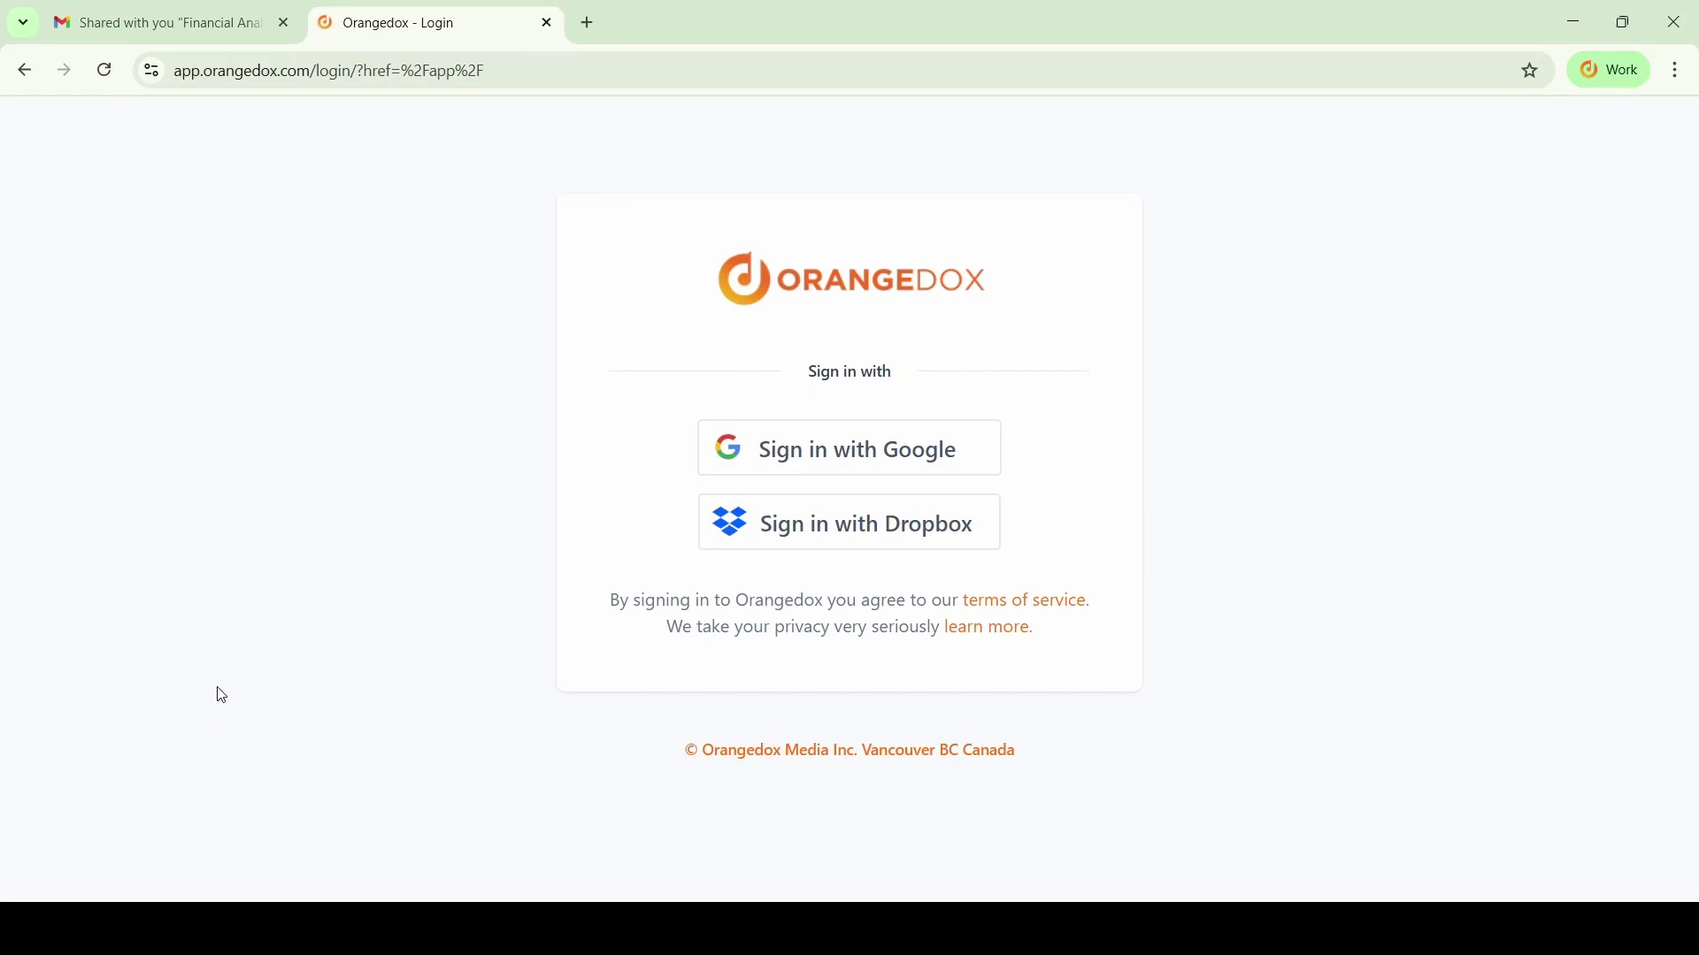
Step: Sign in with the Google account and start a new file share in the Shared Files section
left_click(792, 453)
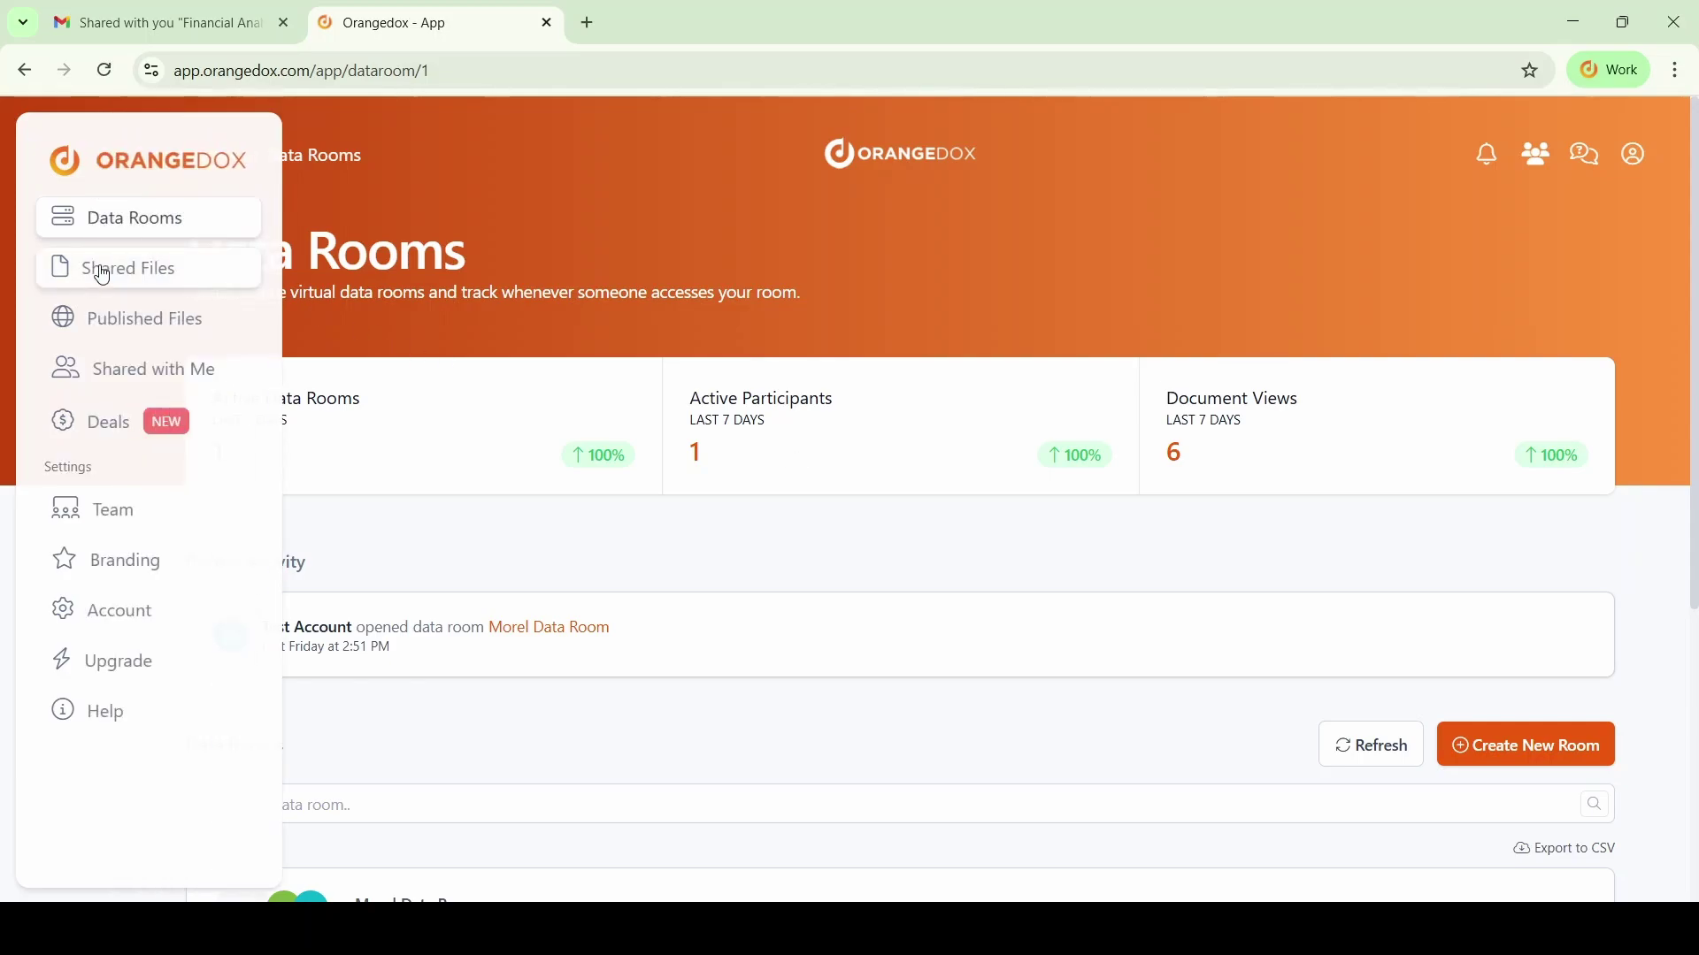
left_click(101, 273)
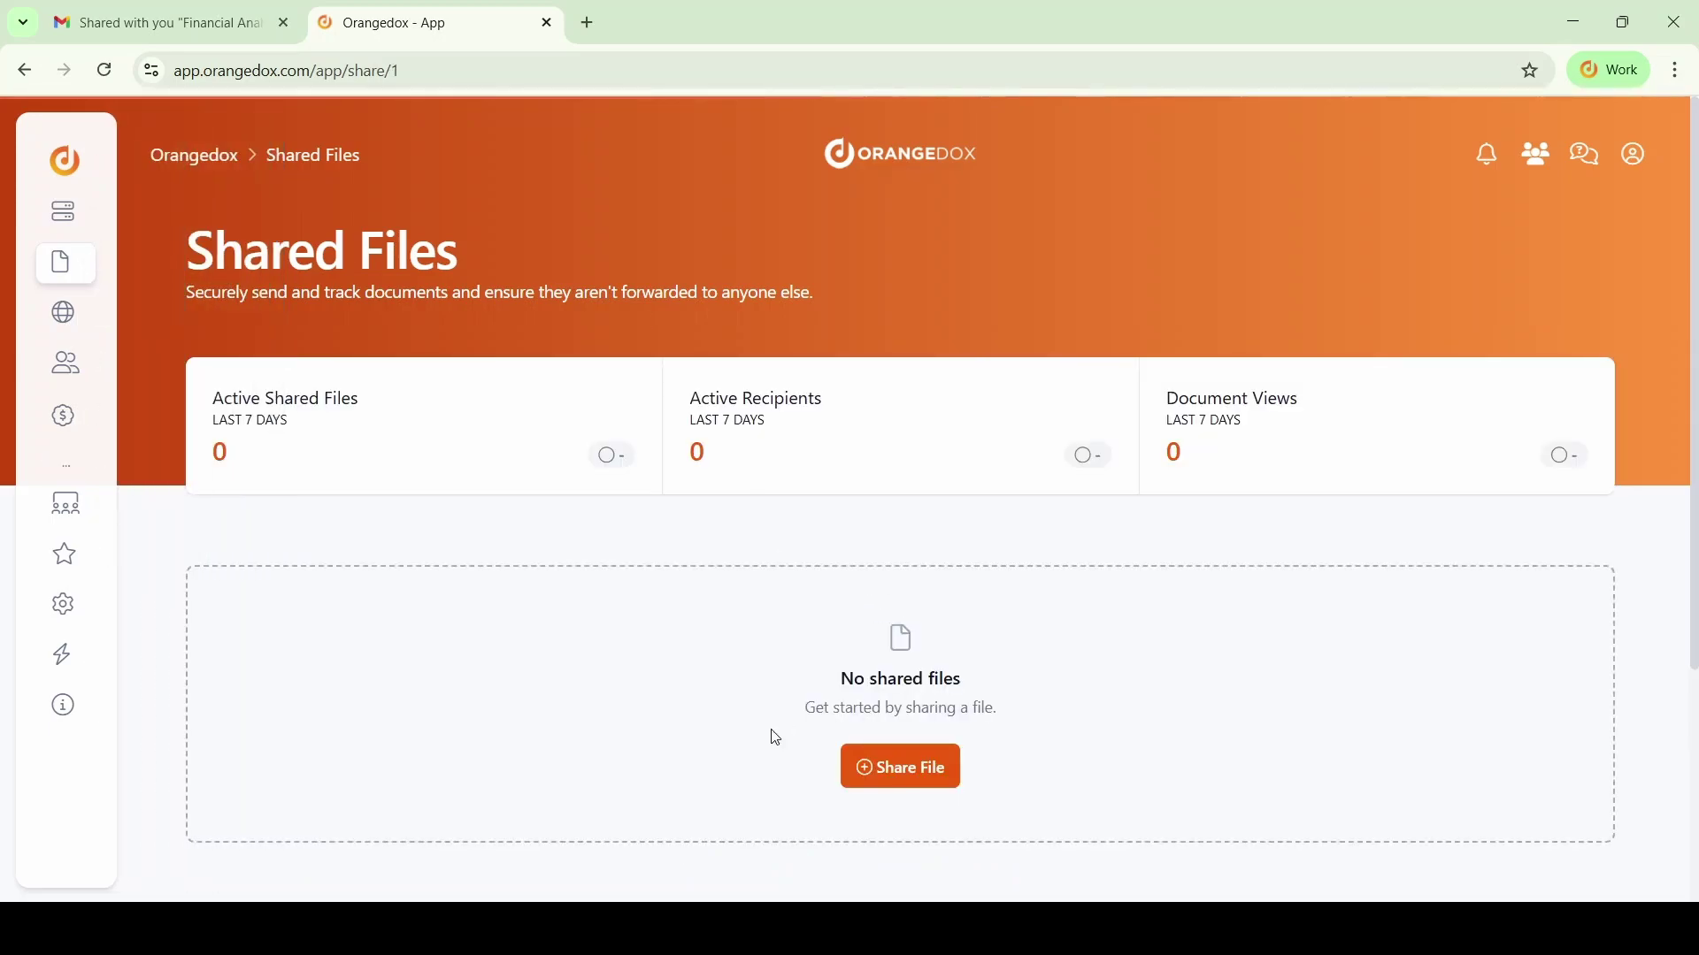
left_click(881, 775)
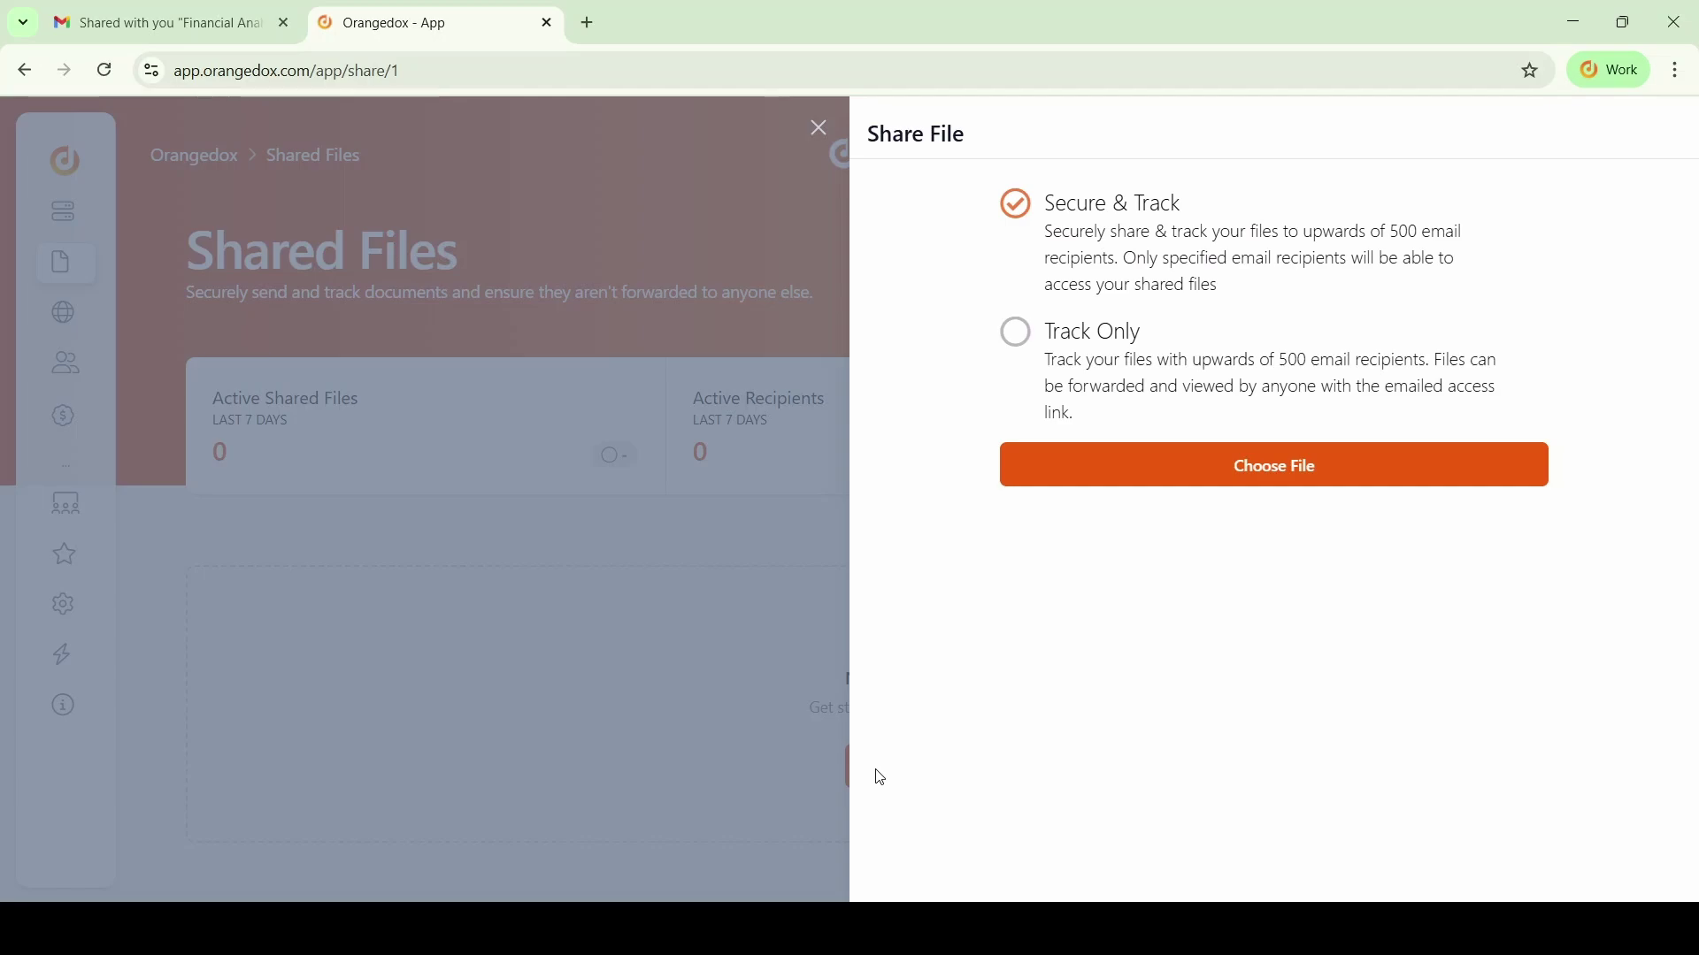
Step: Set up a Secure & Track share of Financial Analysis - 2025 from the Morel Demo folder on the Test shared drive
left_click(1209, 480)
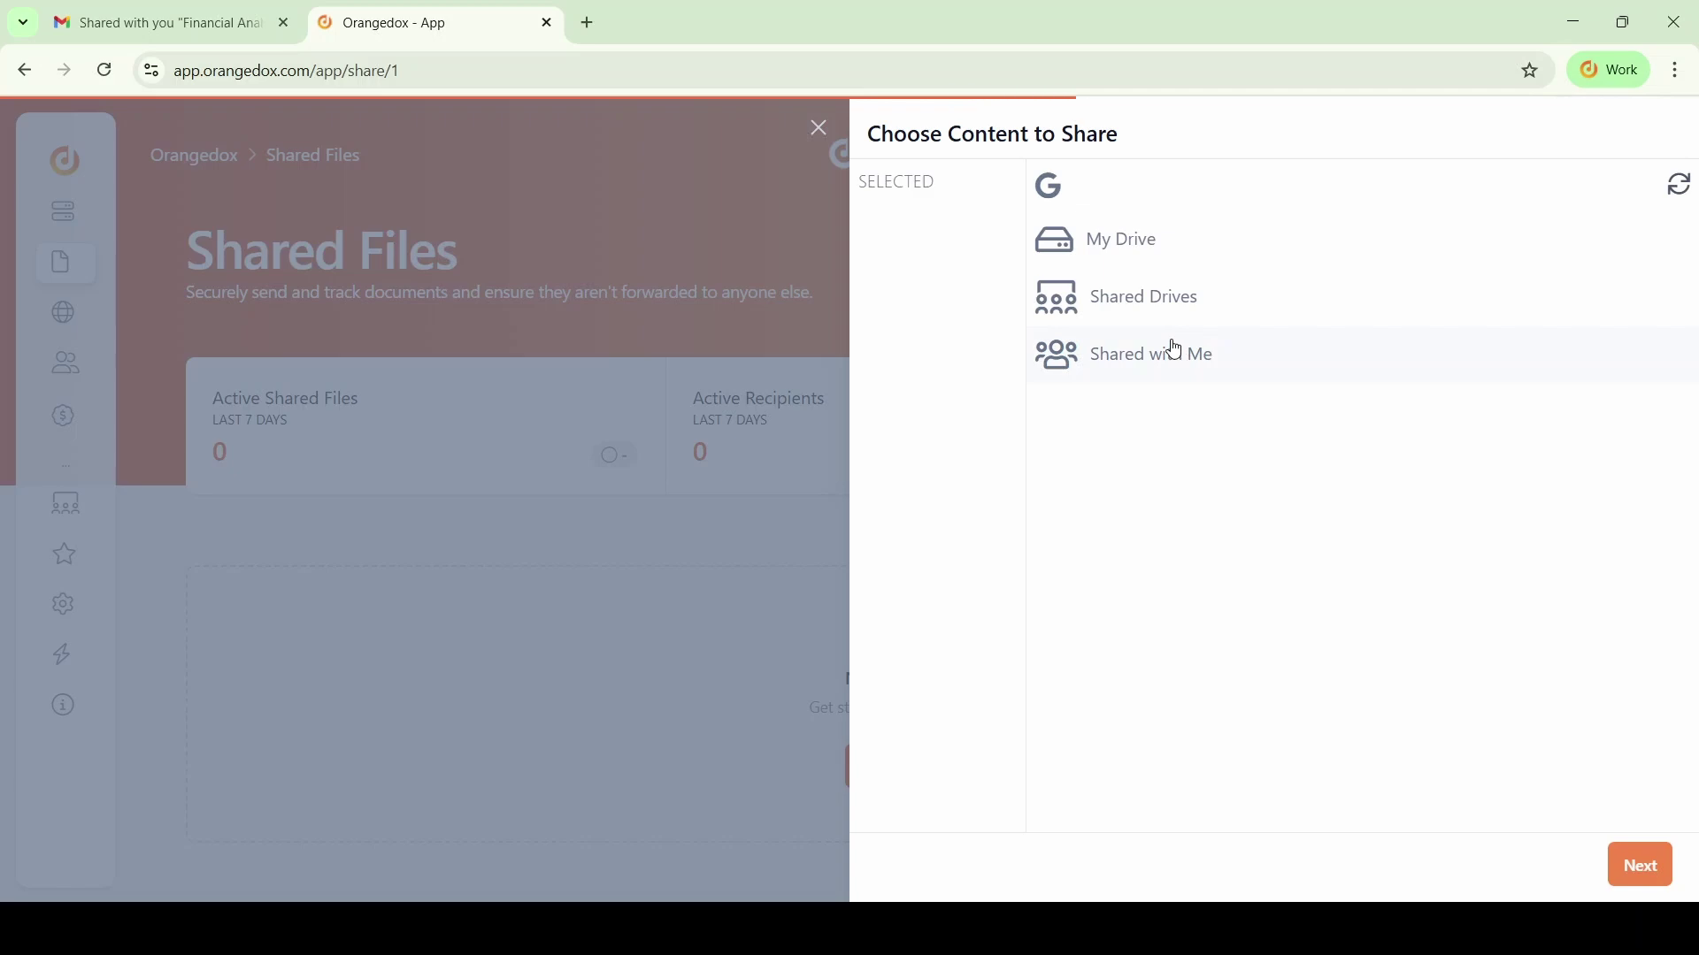
left_click(1133, 310)
left_click(1101, 242)
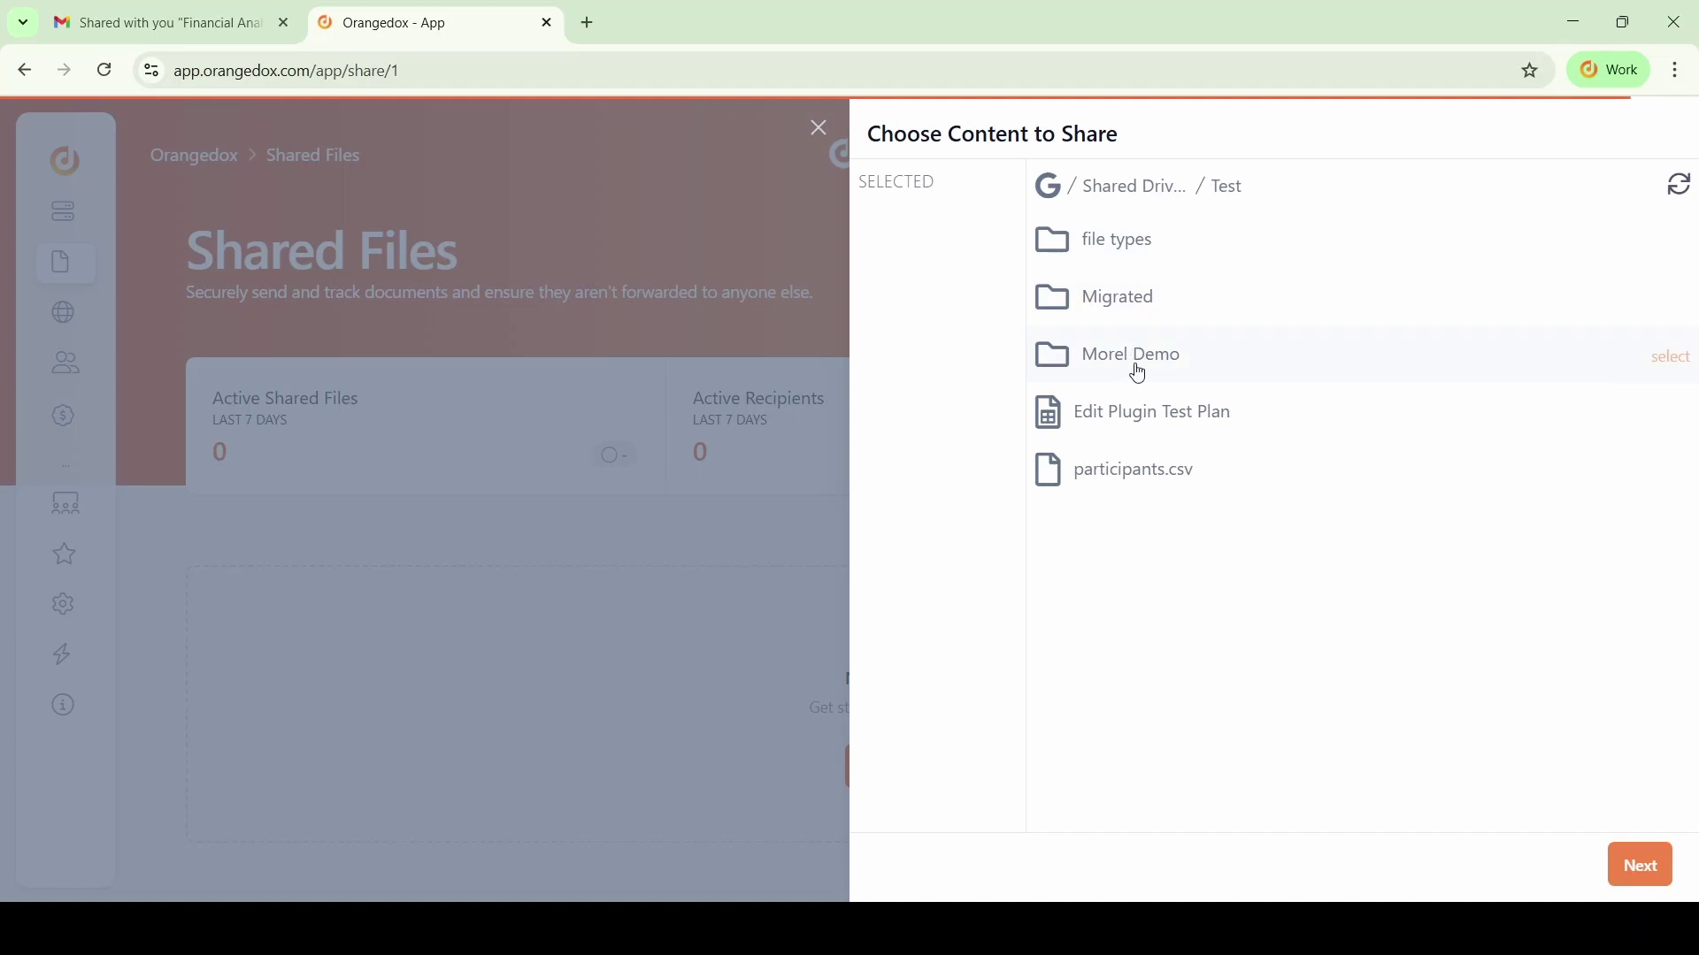
left_click(1138, 361)
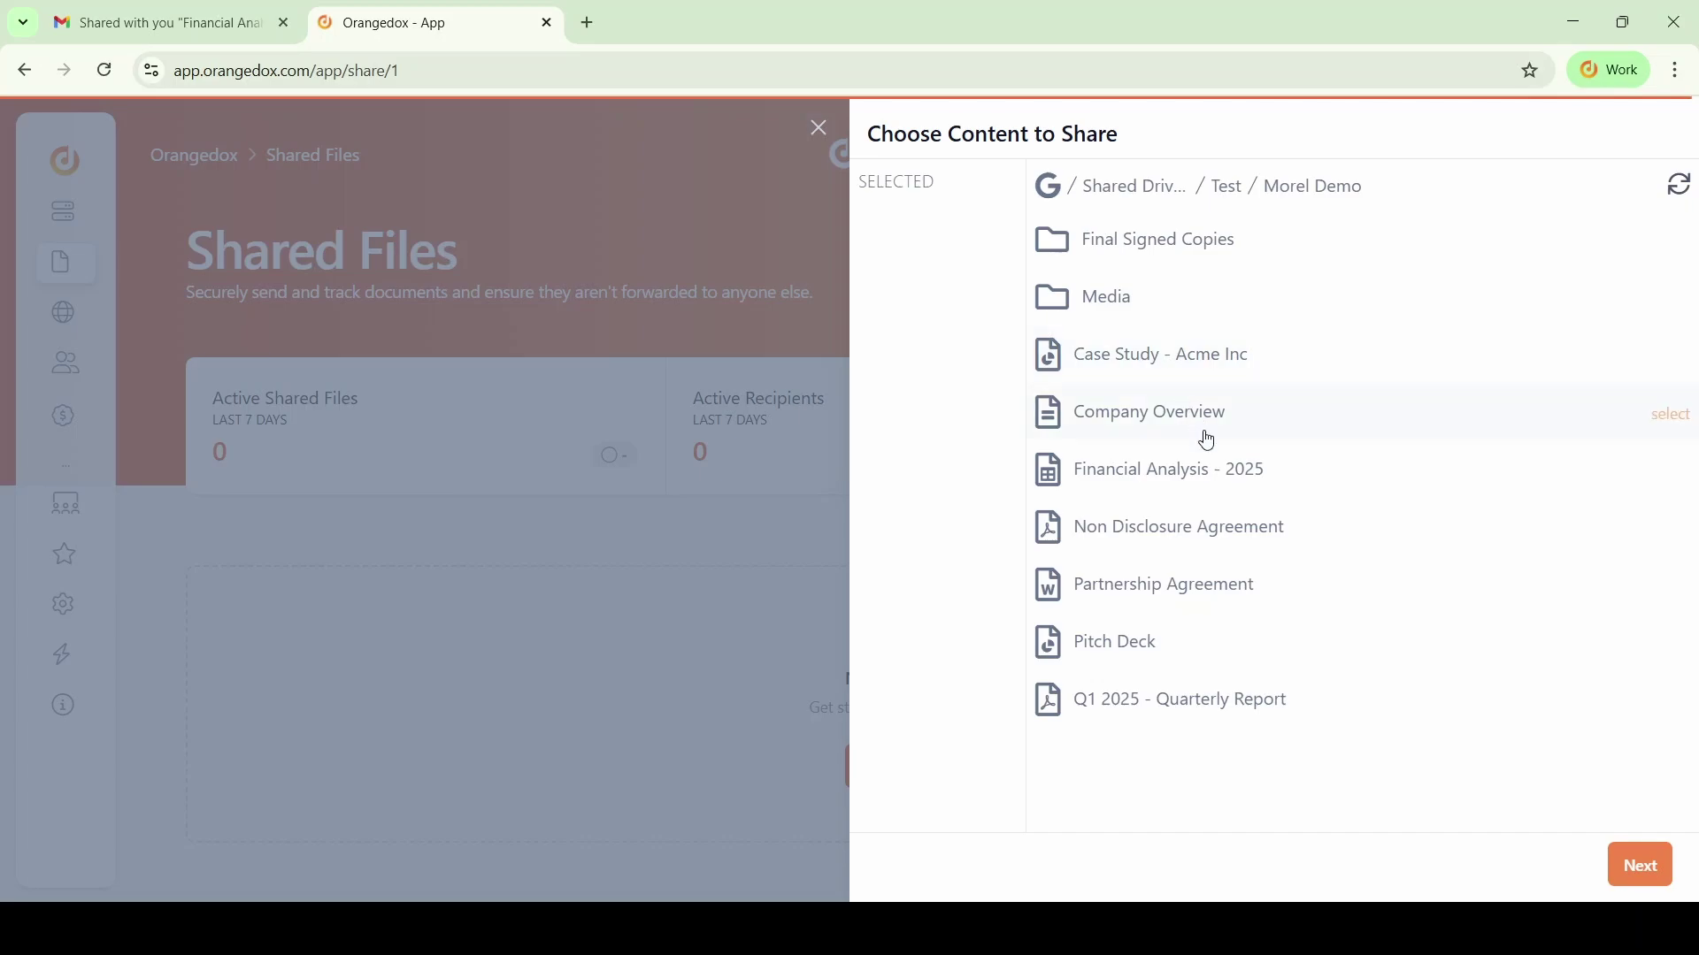
left_click(1299, 476)
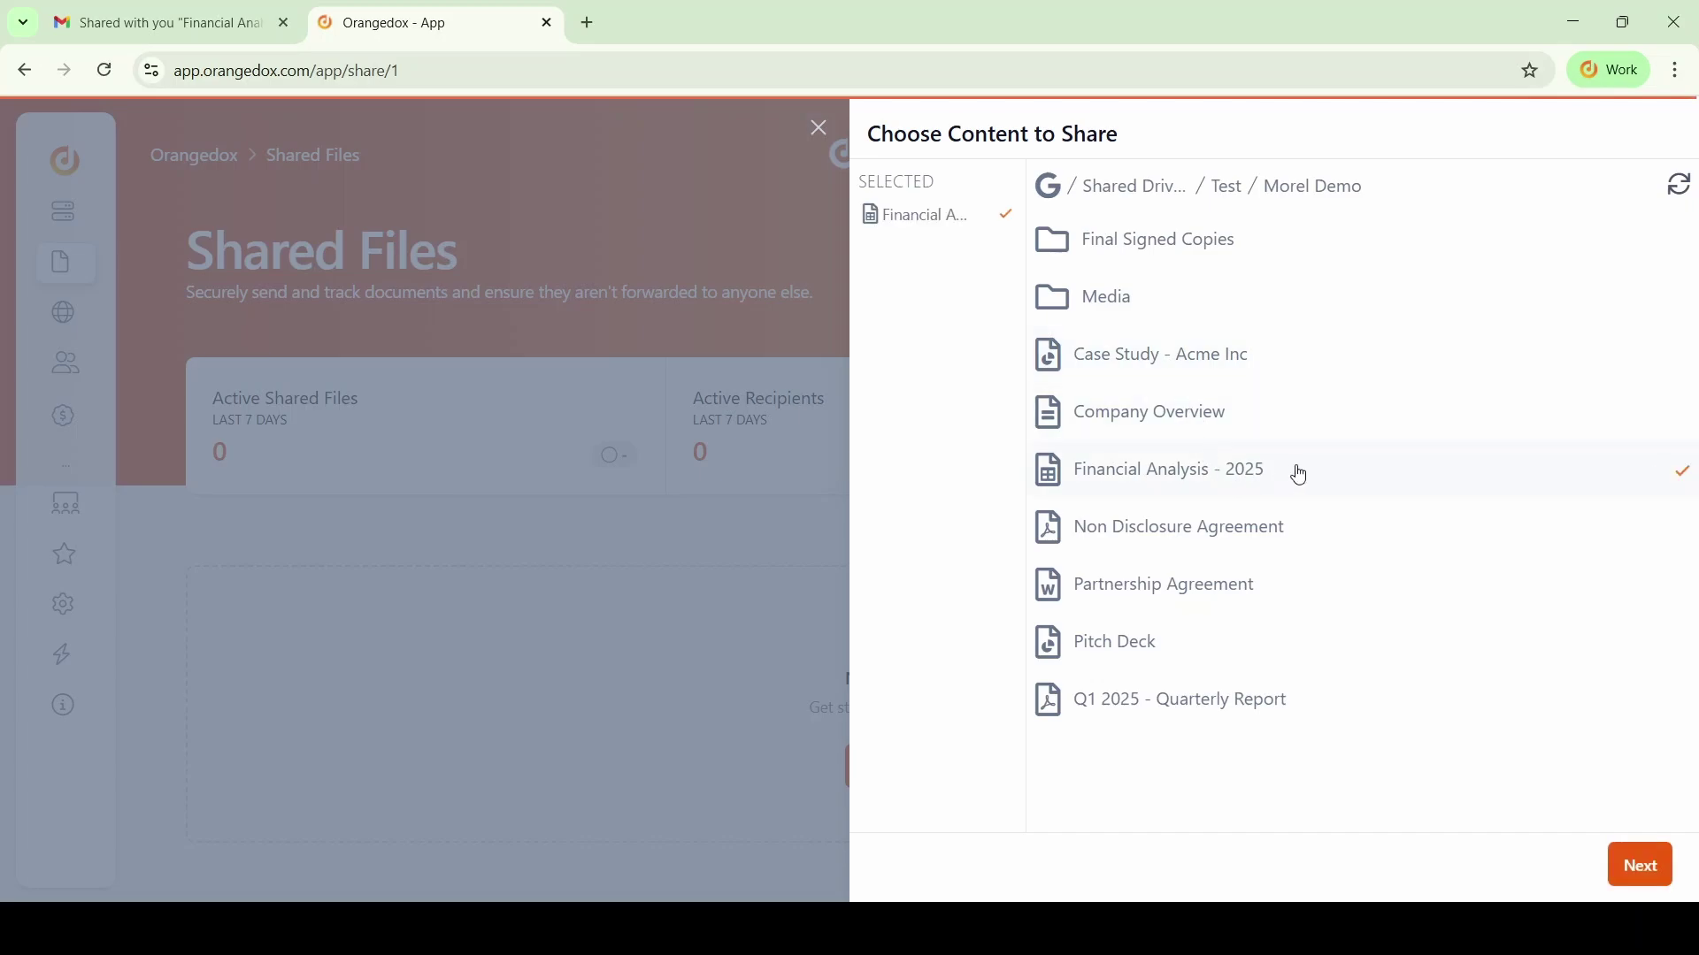
left_click(1664, 878)
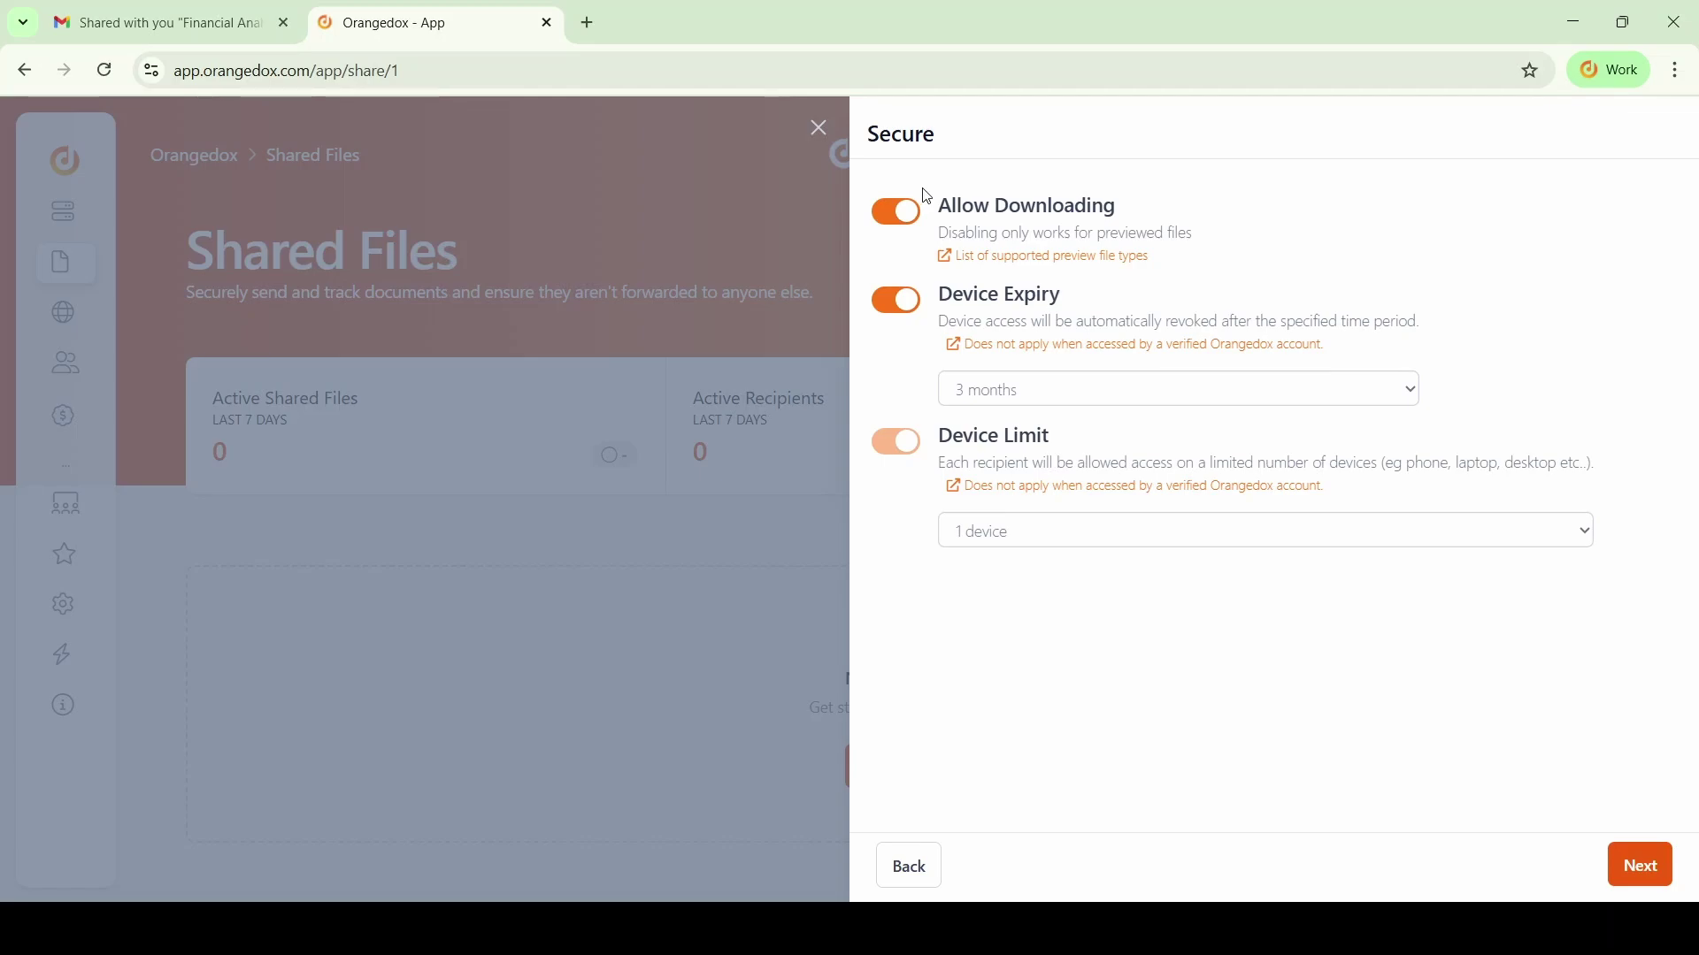
Step: Disable downloading, keep the 3 months device expiry and 1 device limit, and submit the share with access emails sent automatically
left_click(900, 223)
left_click(1002, 400)
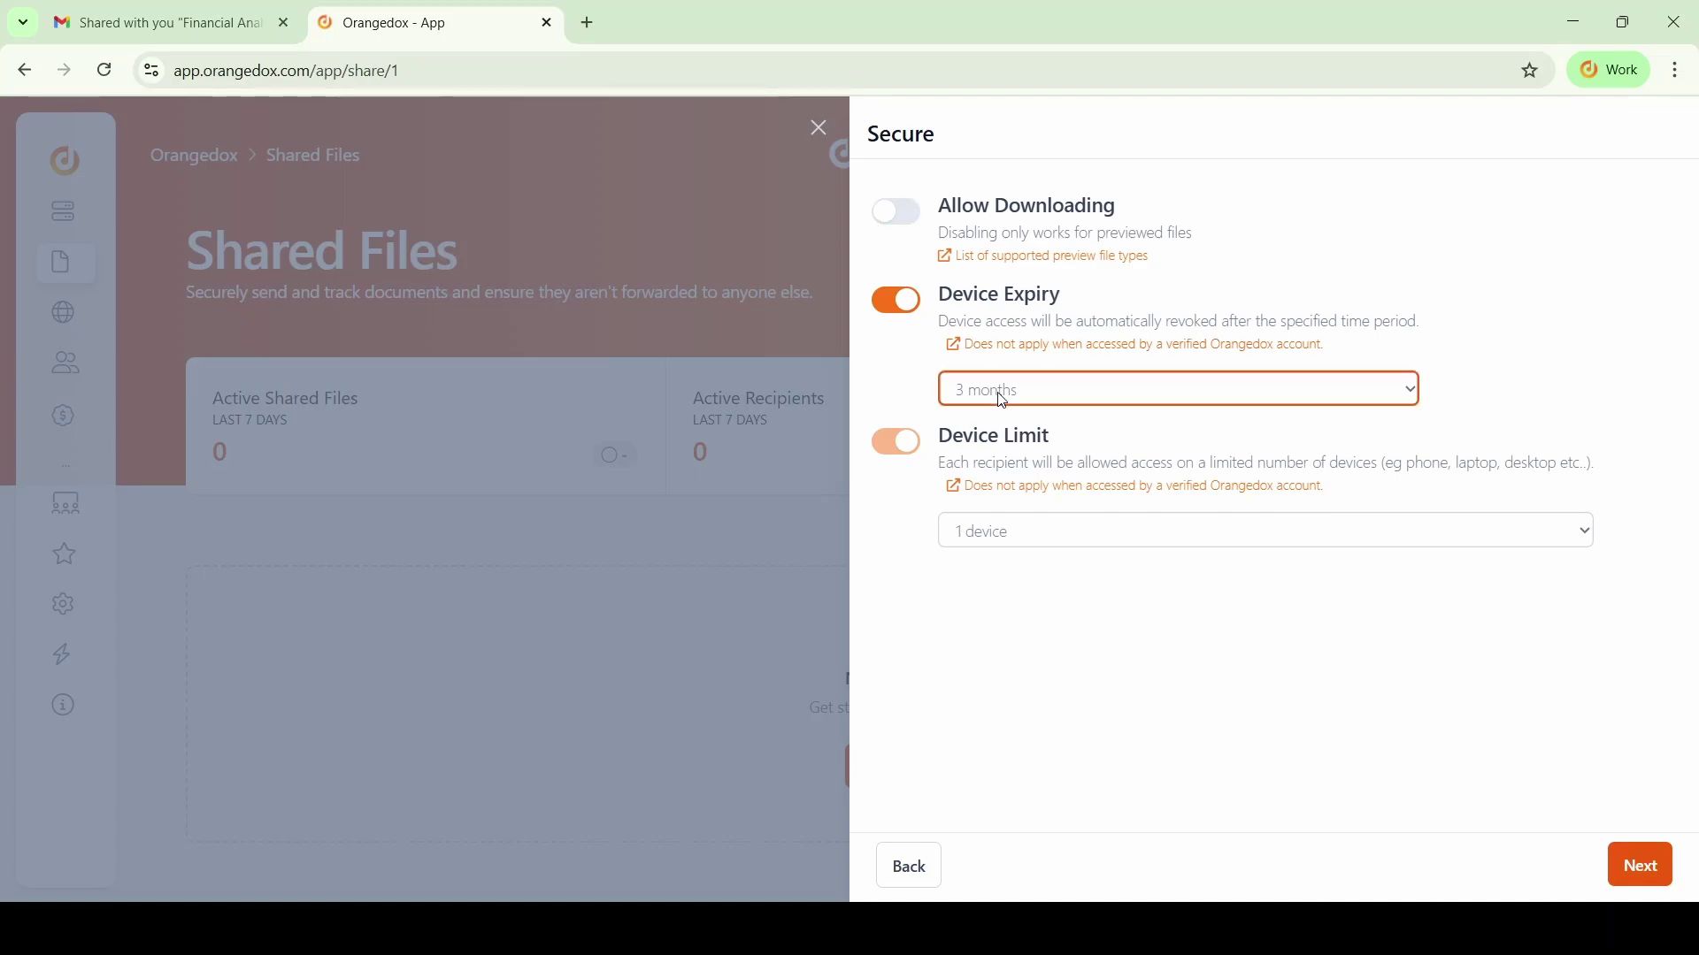
left_click(1000, 399)
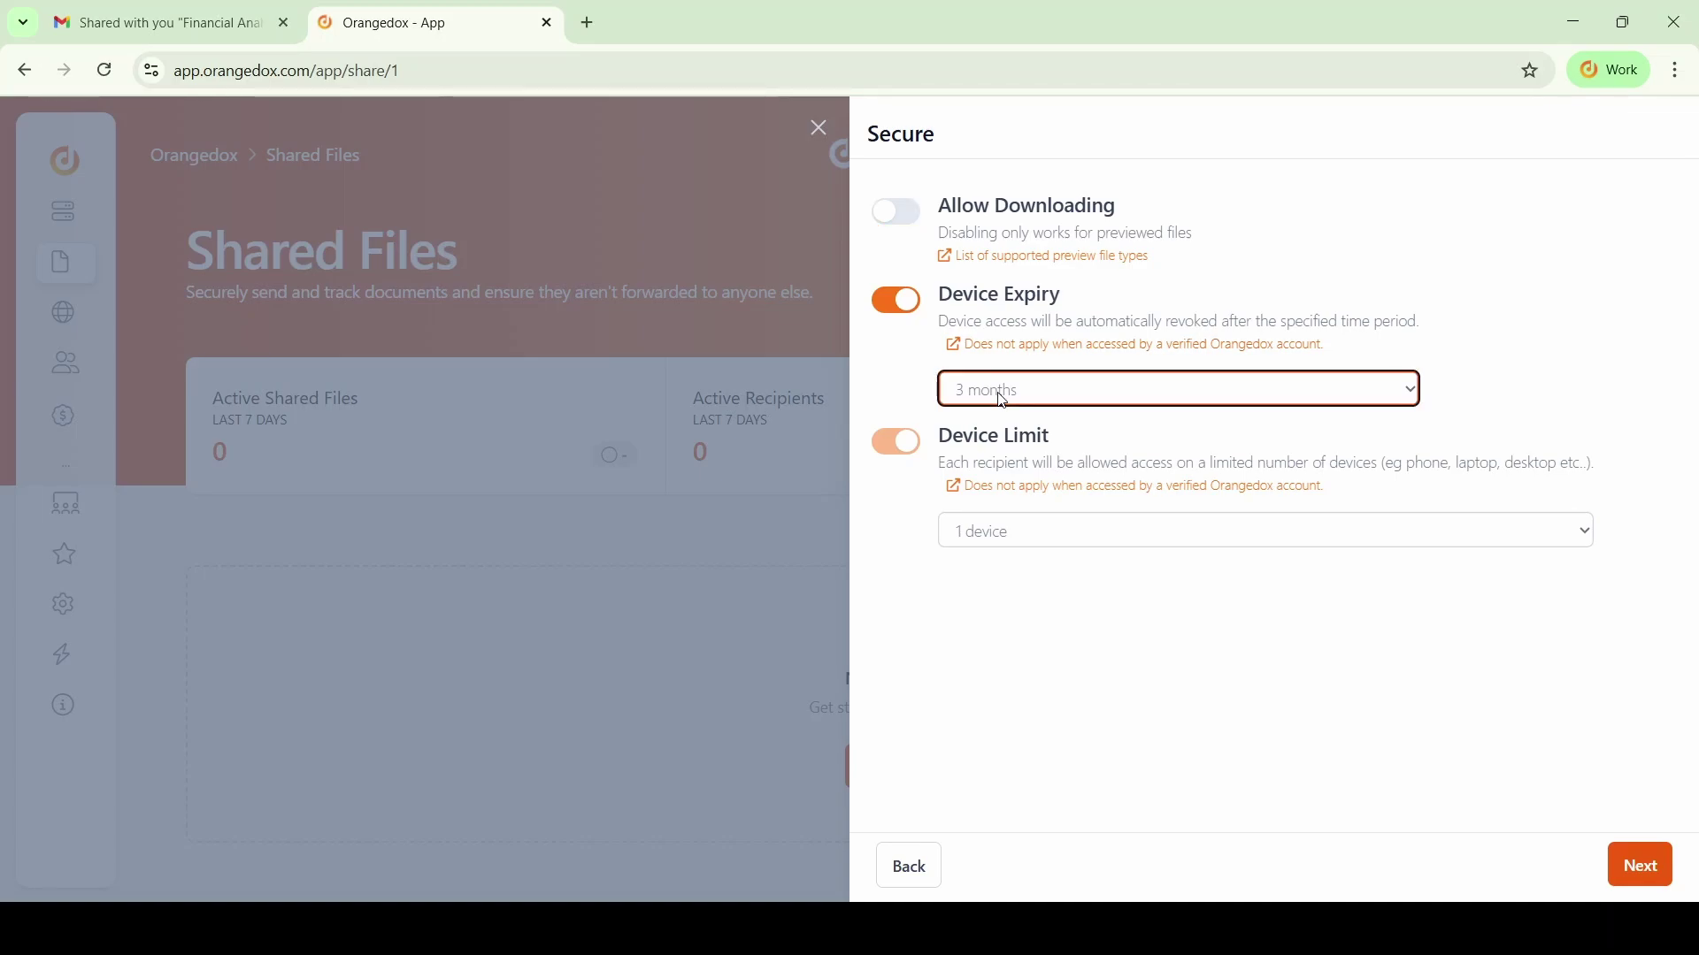
left_click(909, 398)
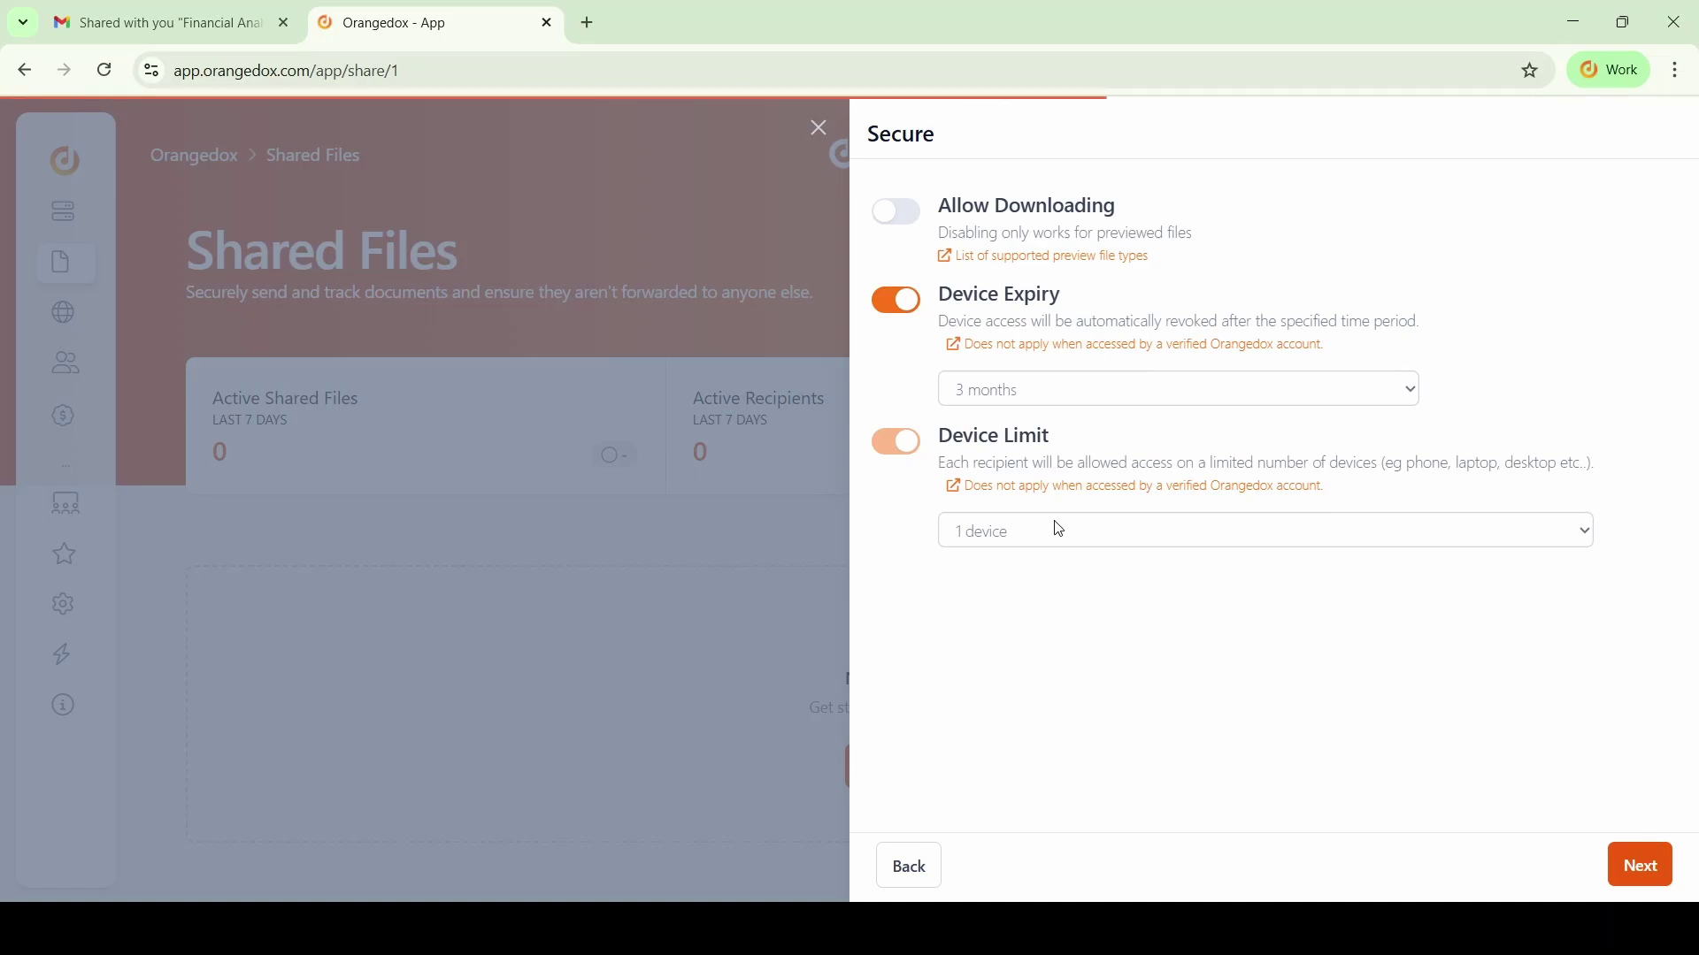
left_click(1642, 875)
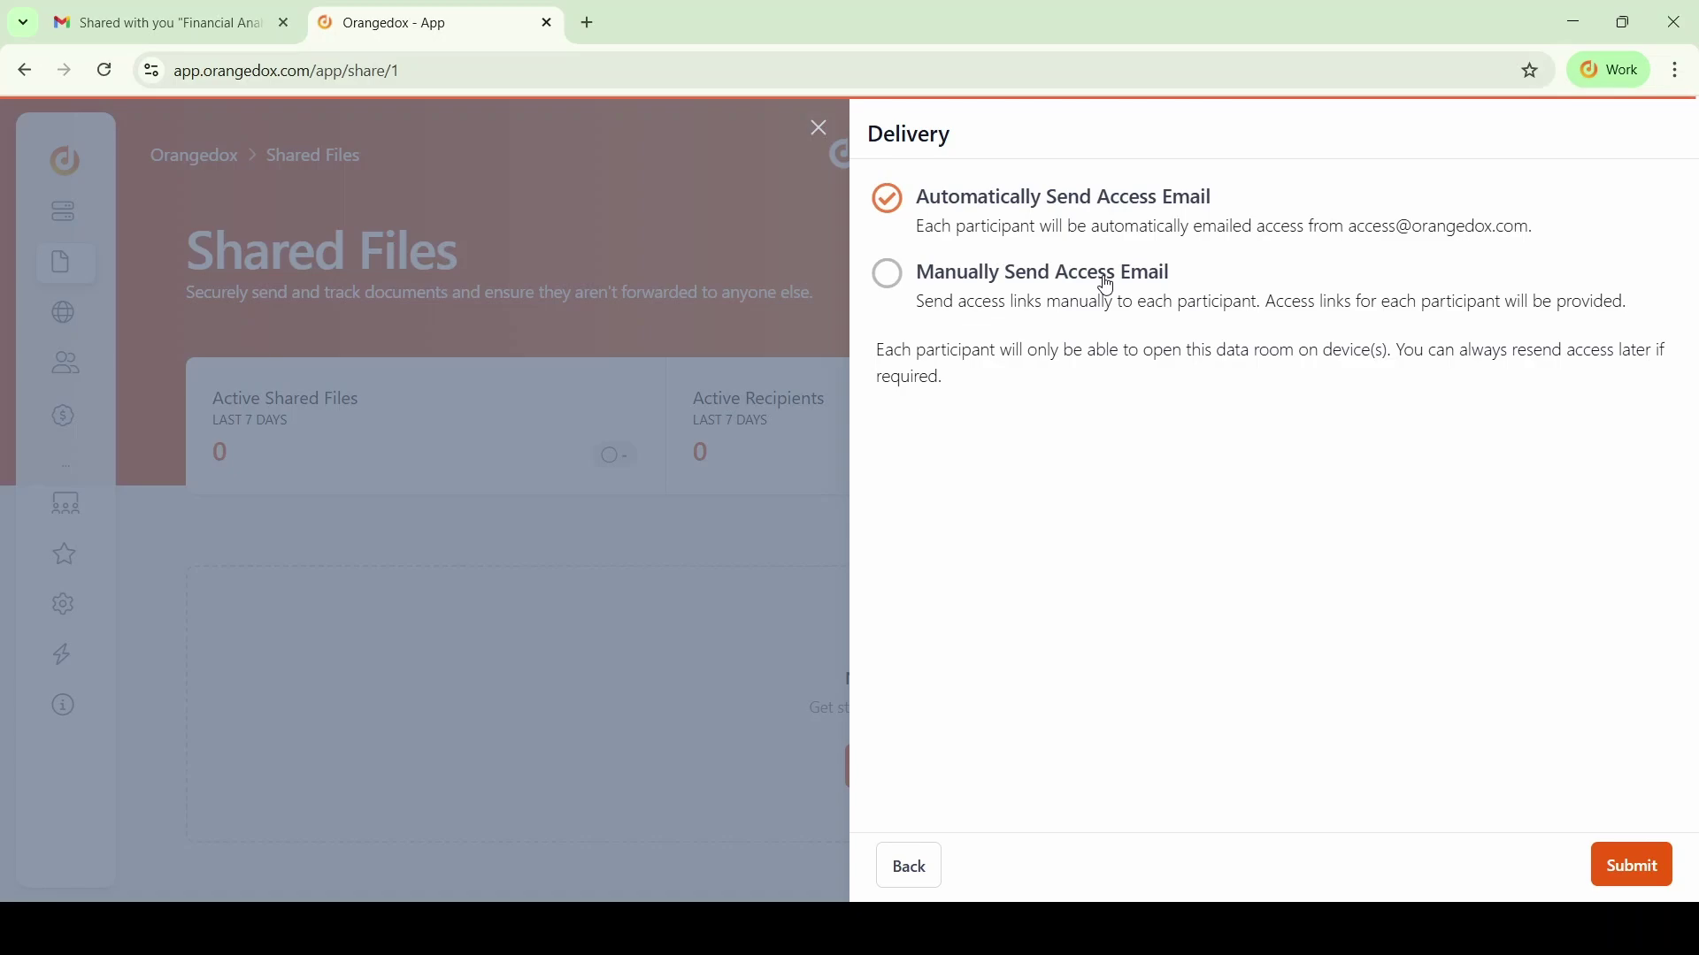
left_click(1630, 876)
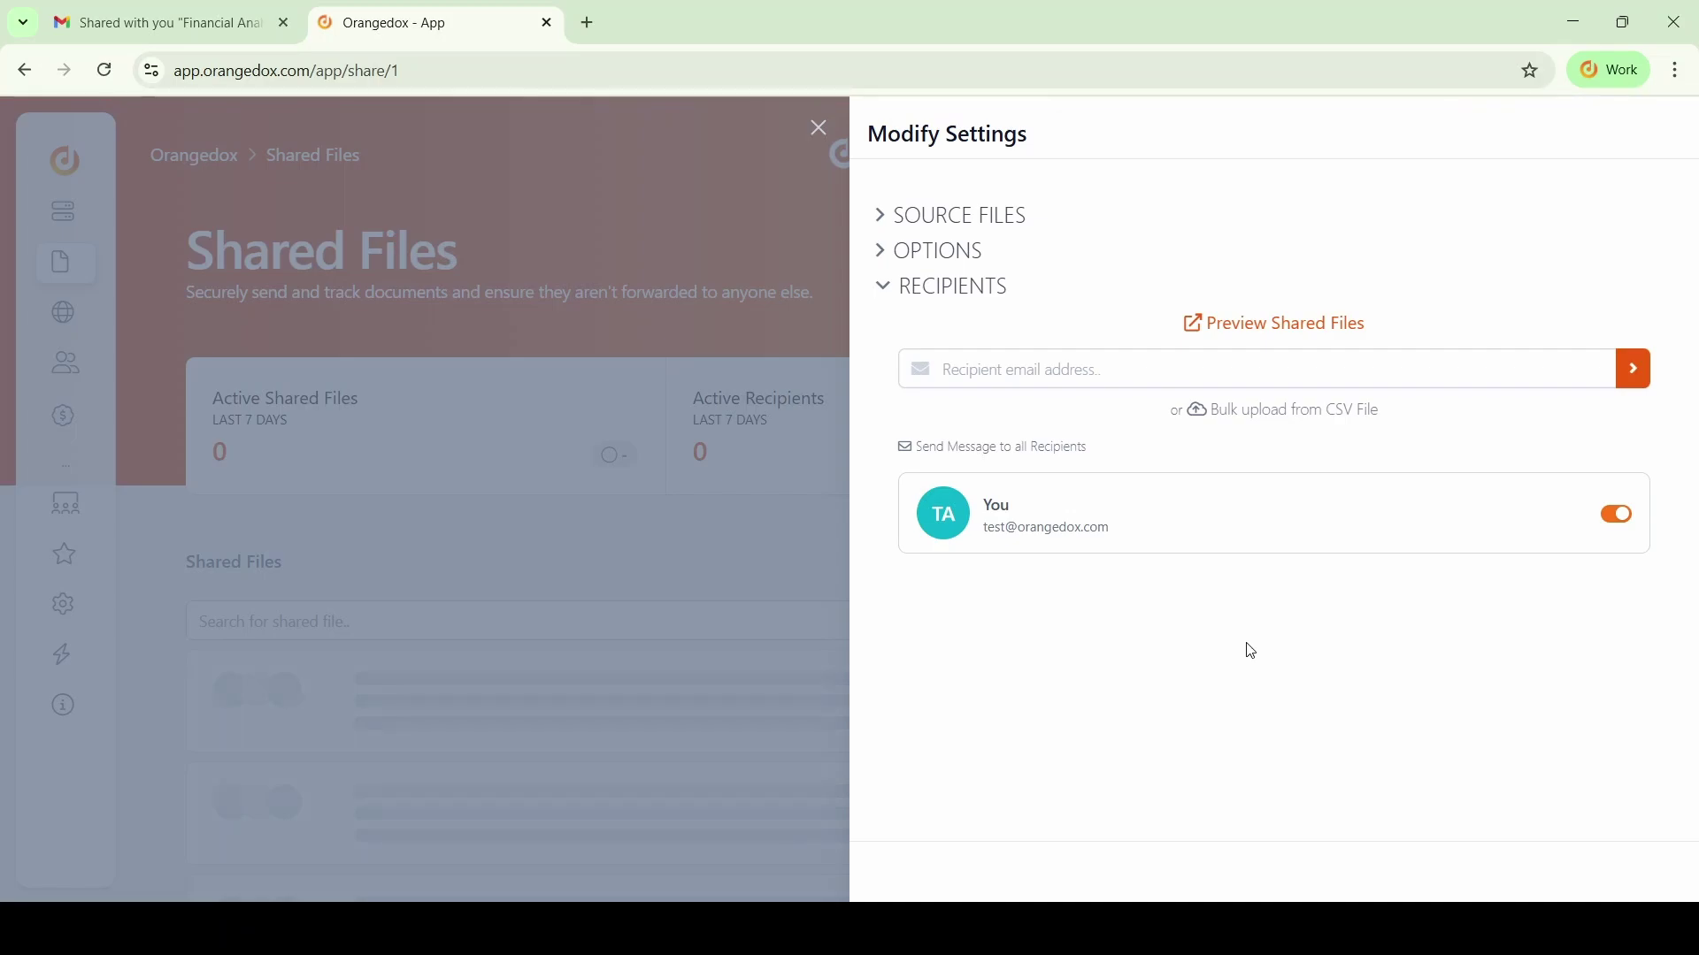
Step: Preview the shared file as a recipient would see it and look through its branding, income statement and balance sheet pages
left_click(1260, 332)
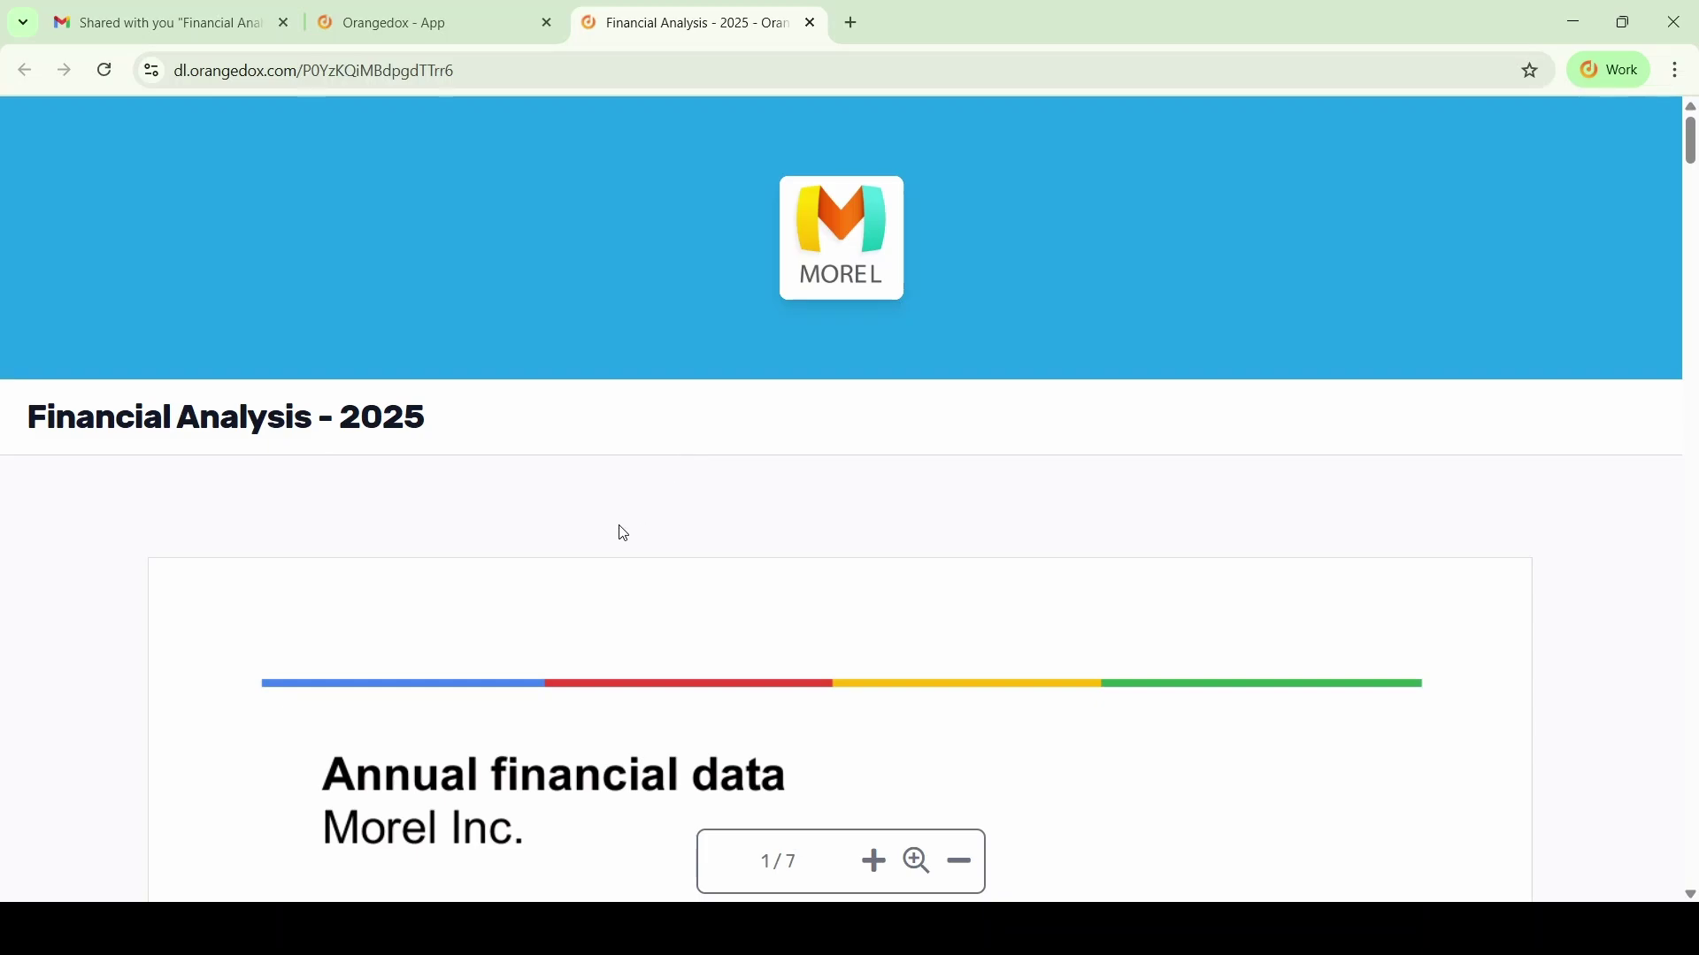
scroll(597, 675, "down", 3)
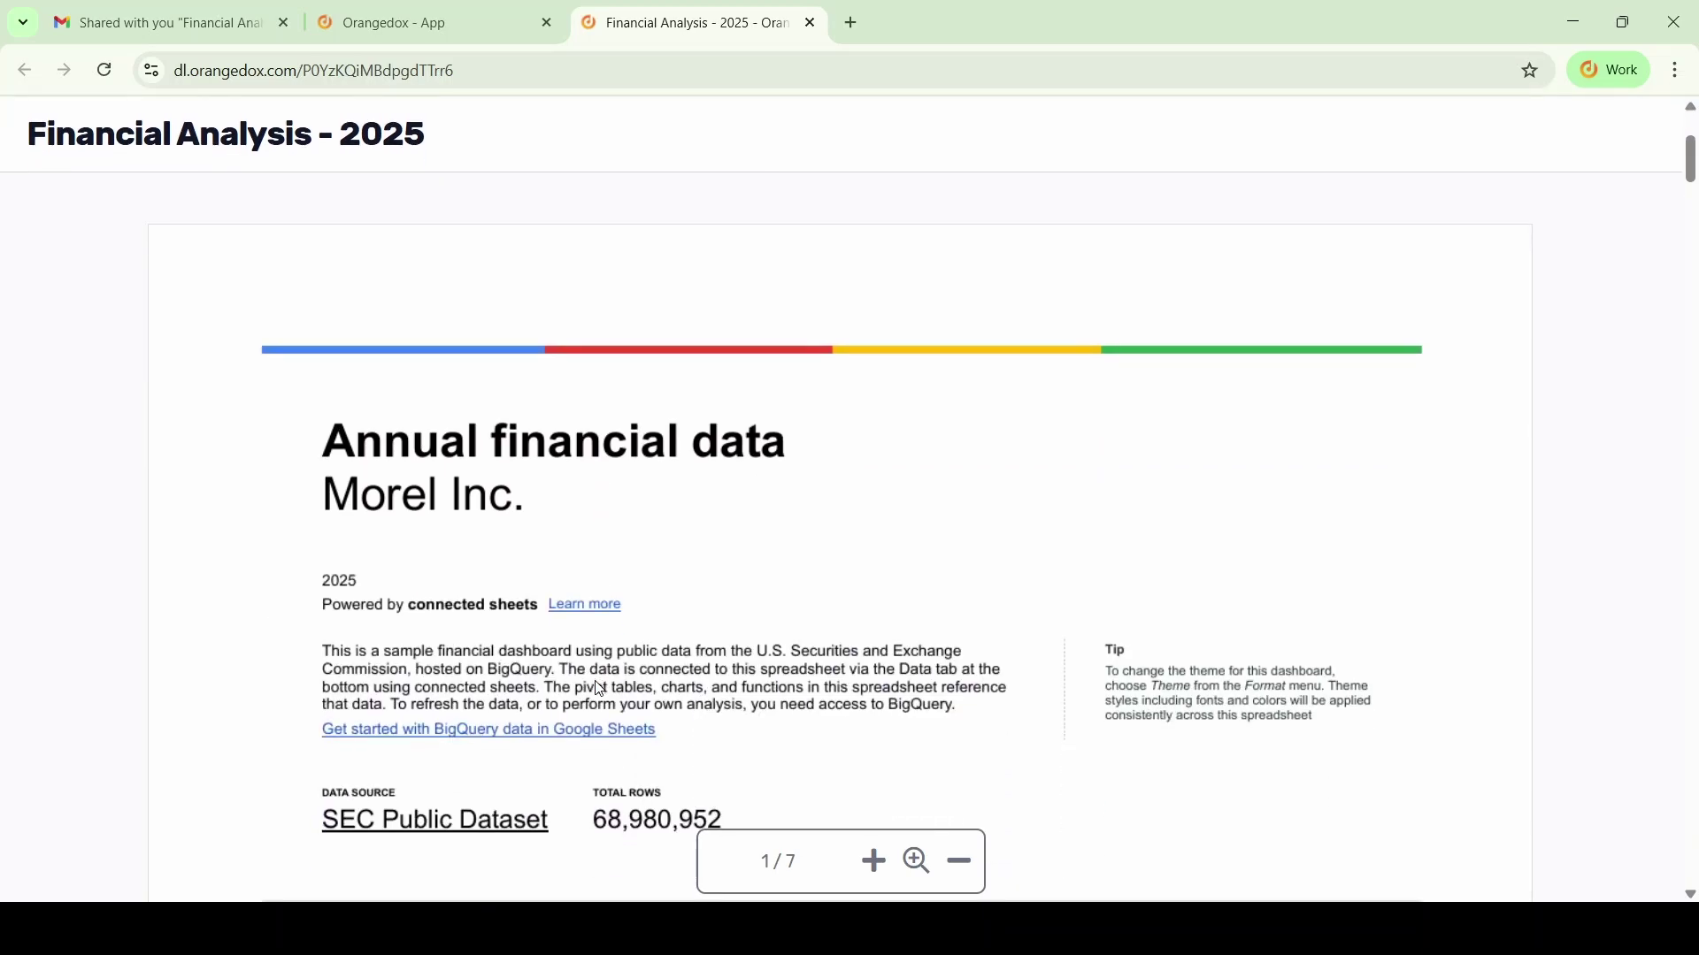
scroll(599, 689, "down", 2)
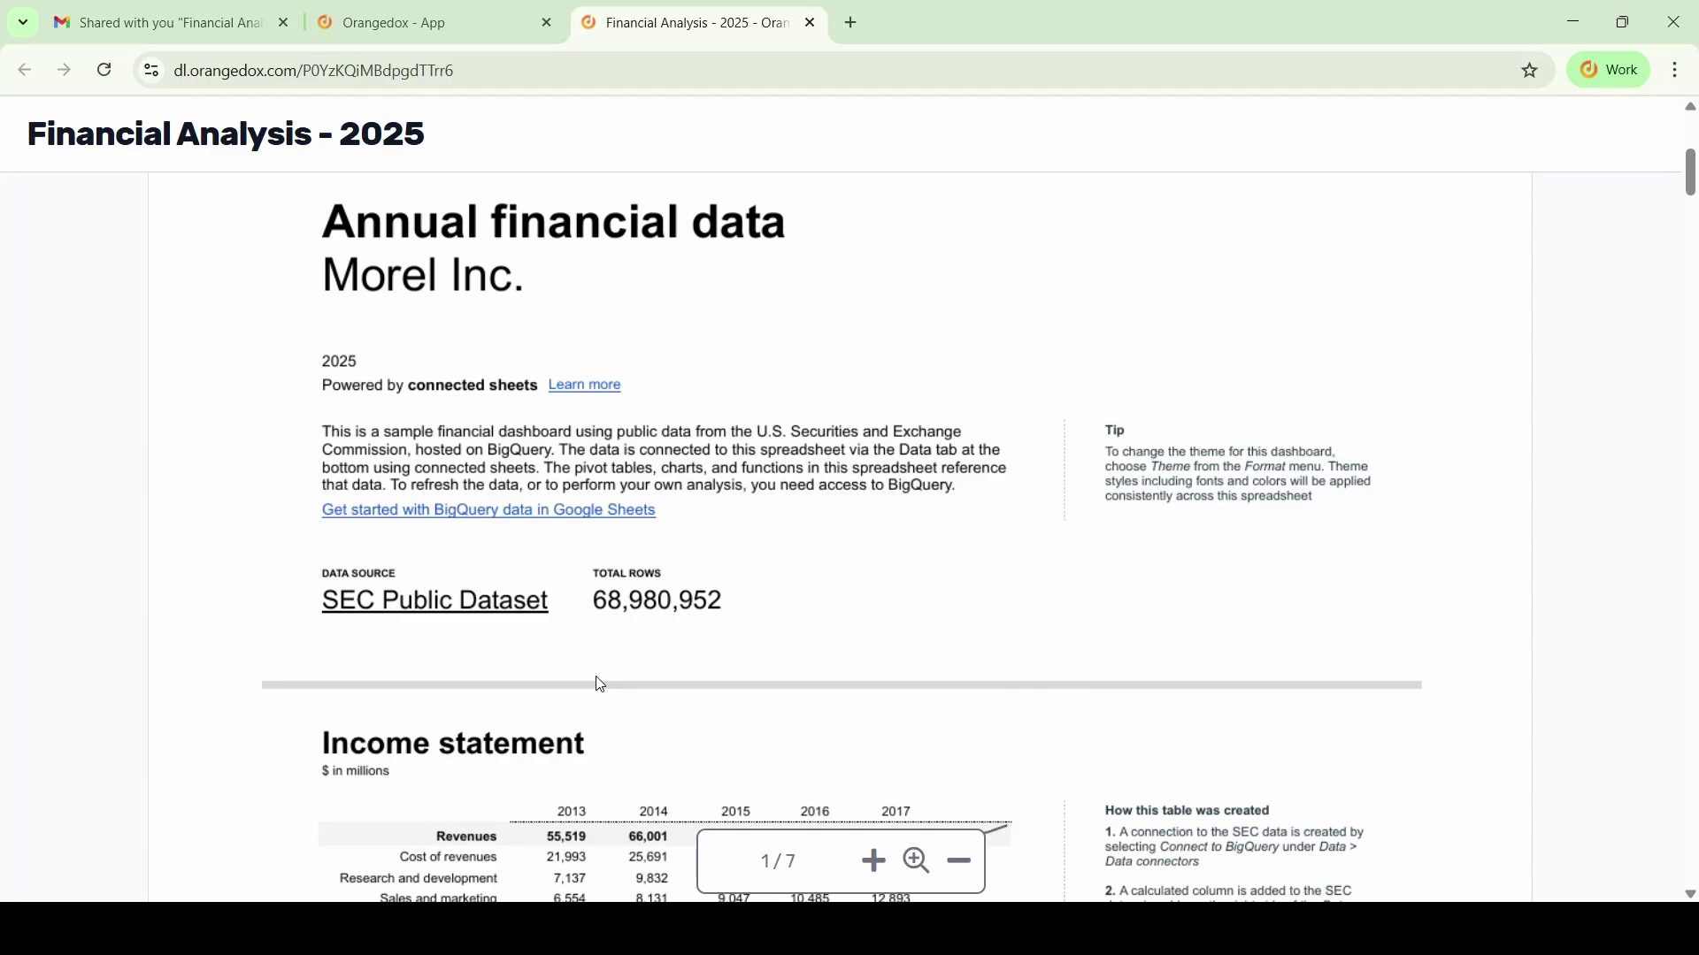
scroll(600, 685, "down", 9)
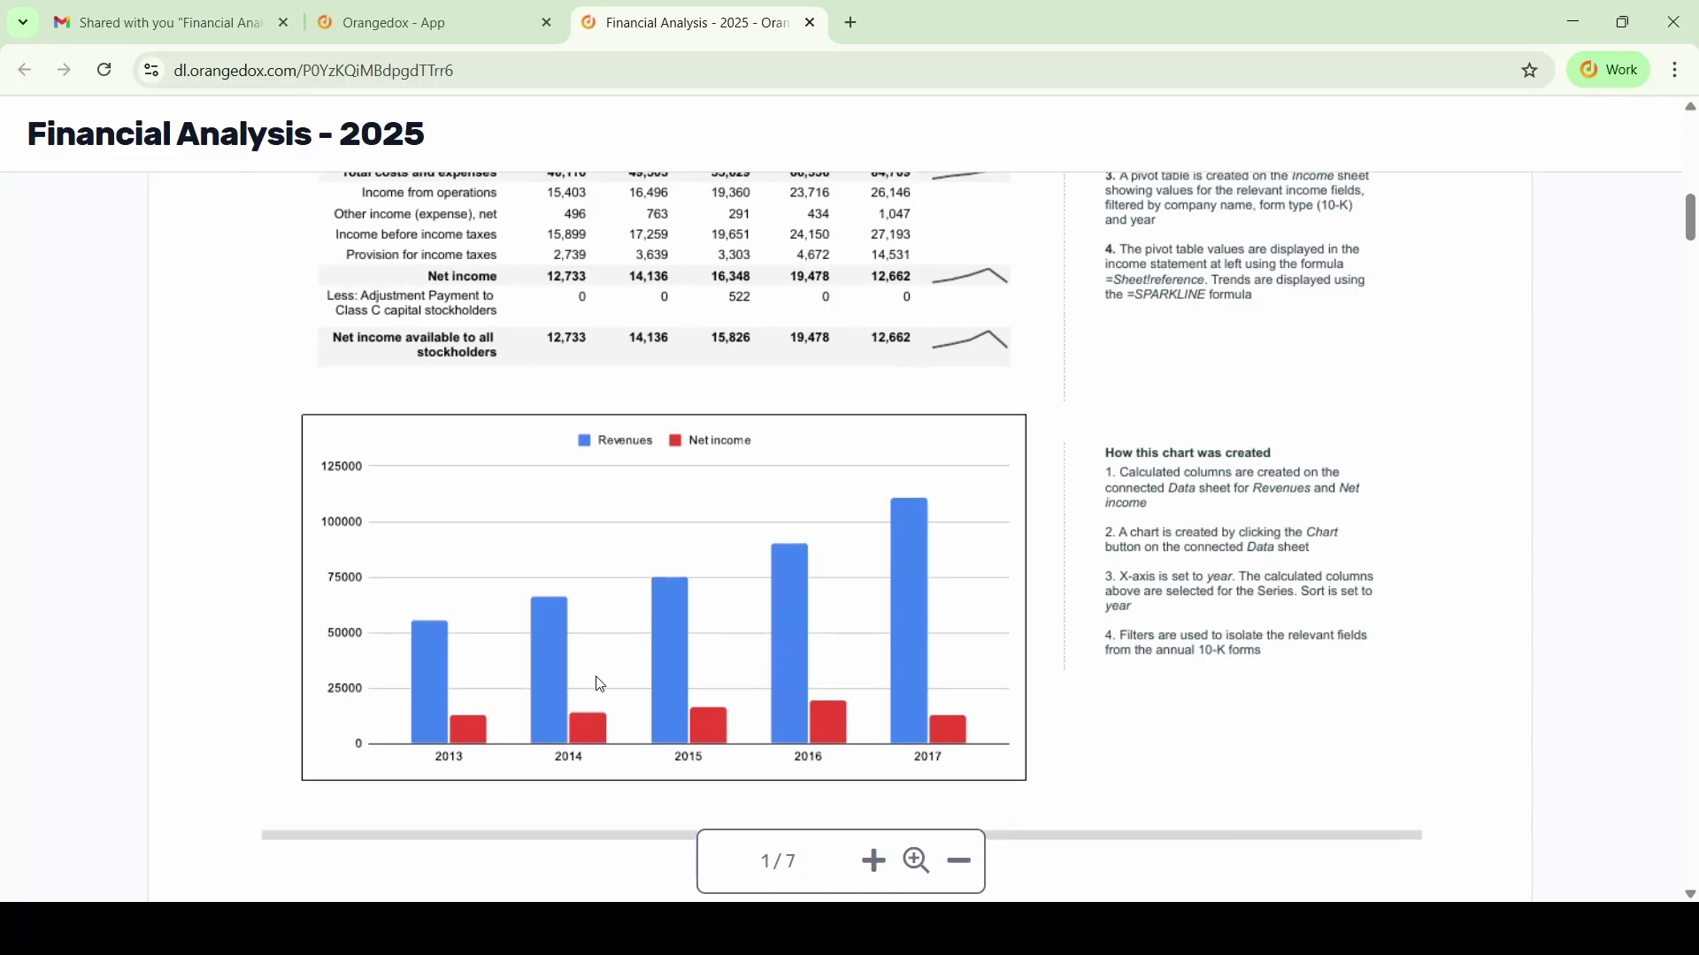
scroll(600, 686, "down", 6)
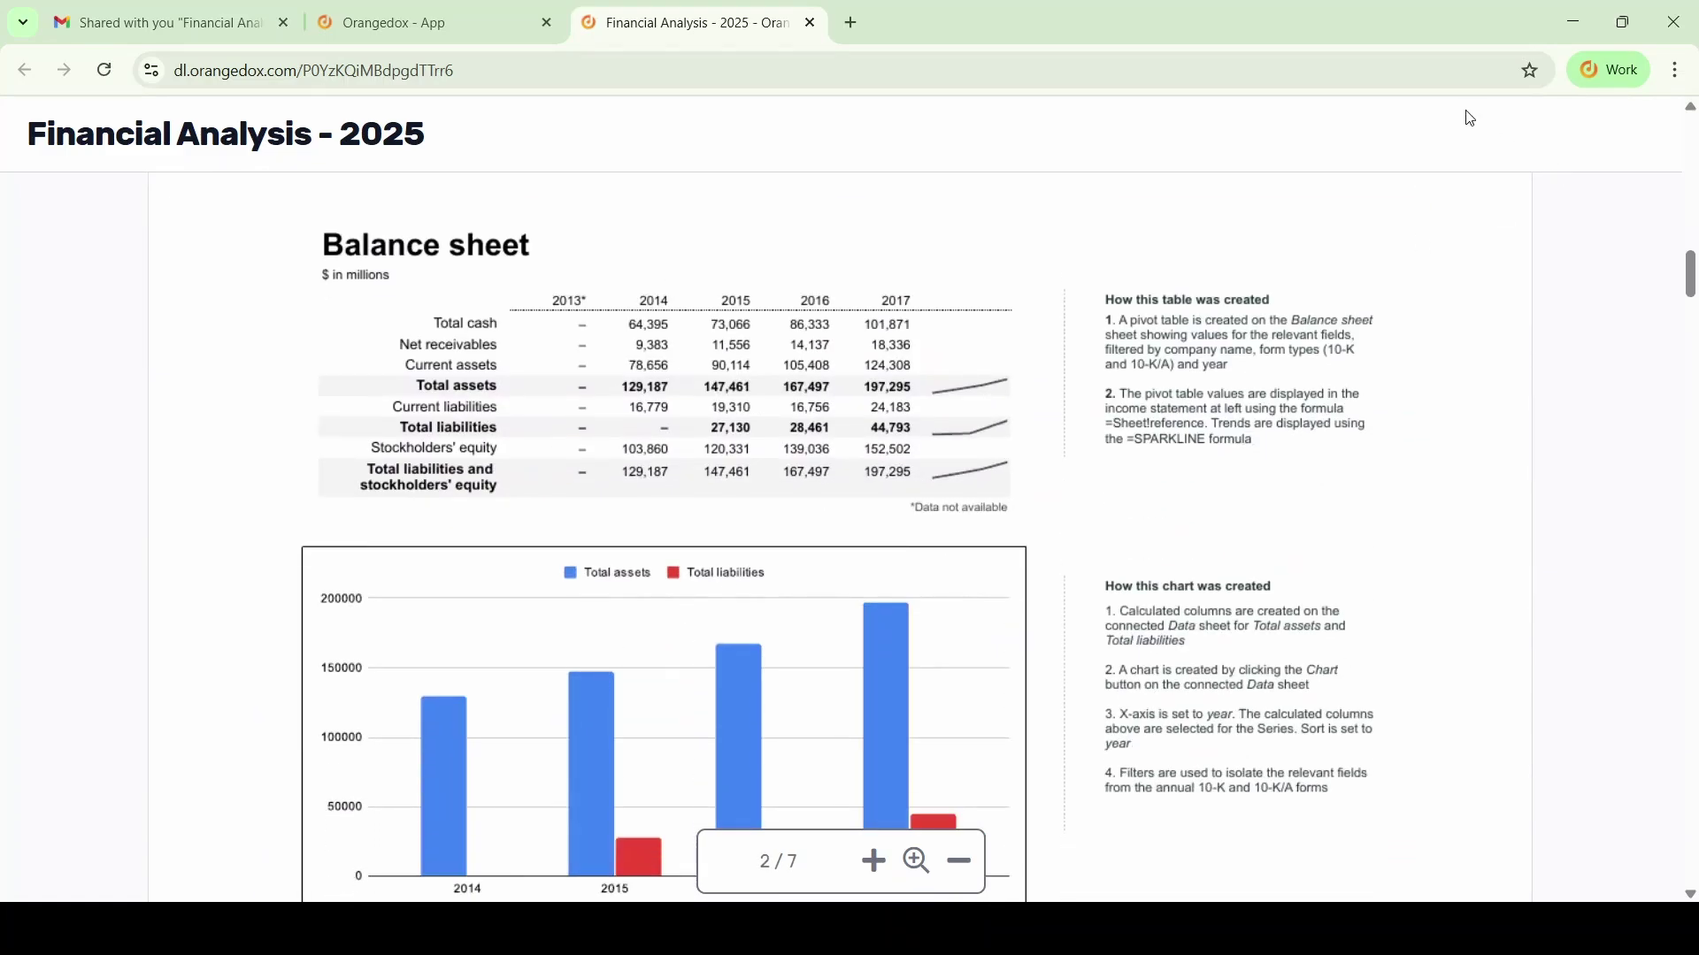
left_click(1201, 68)
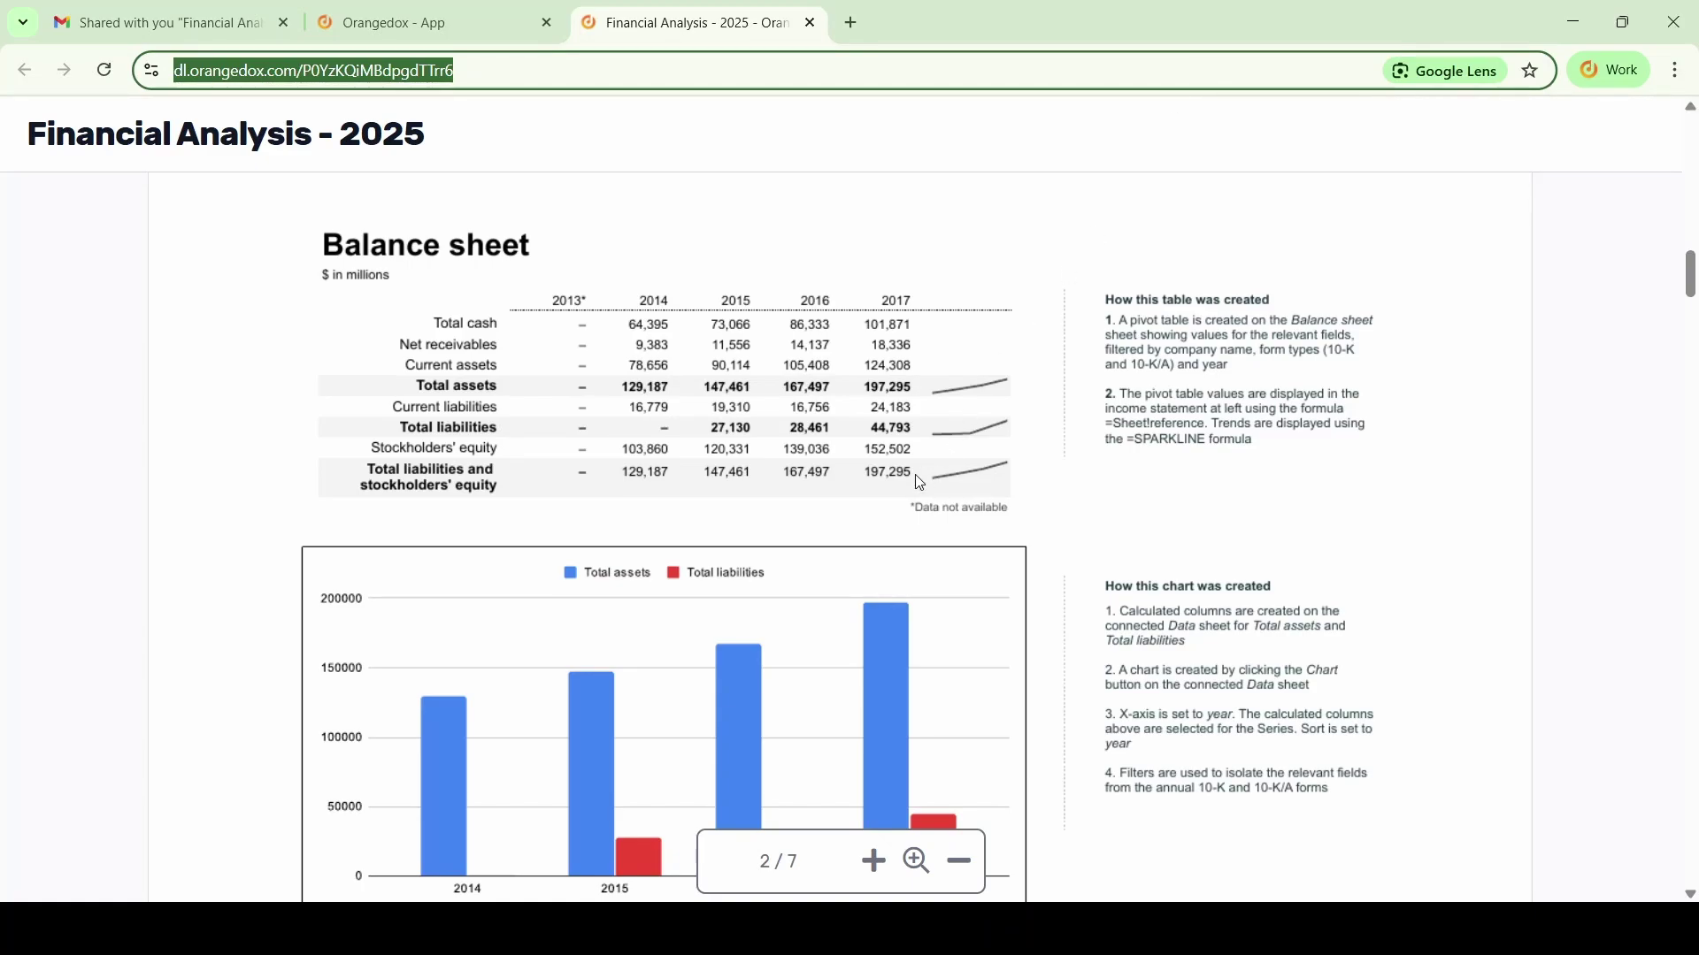
scroll(920, 482, "down", 7)
scroll(920, 482, "up", 15)
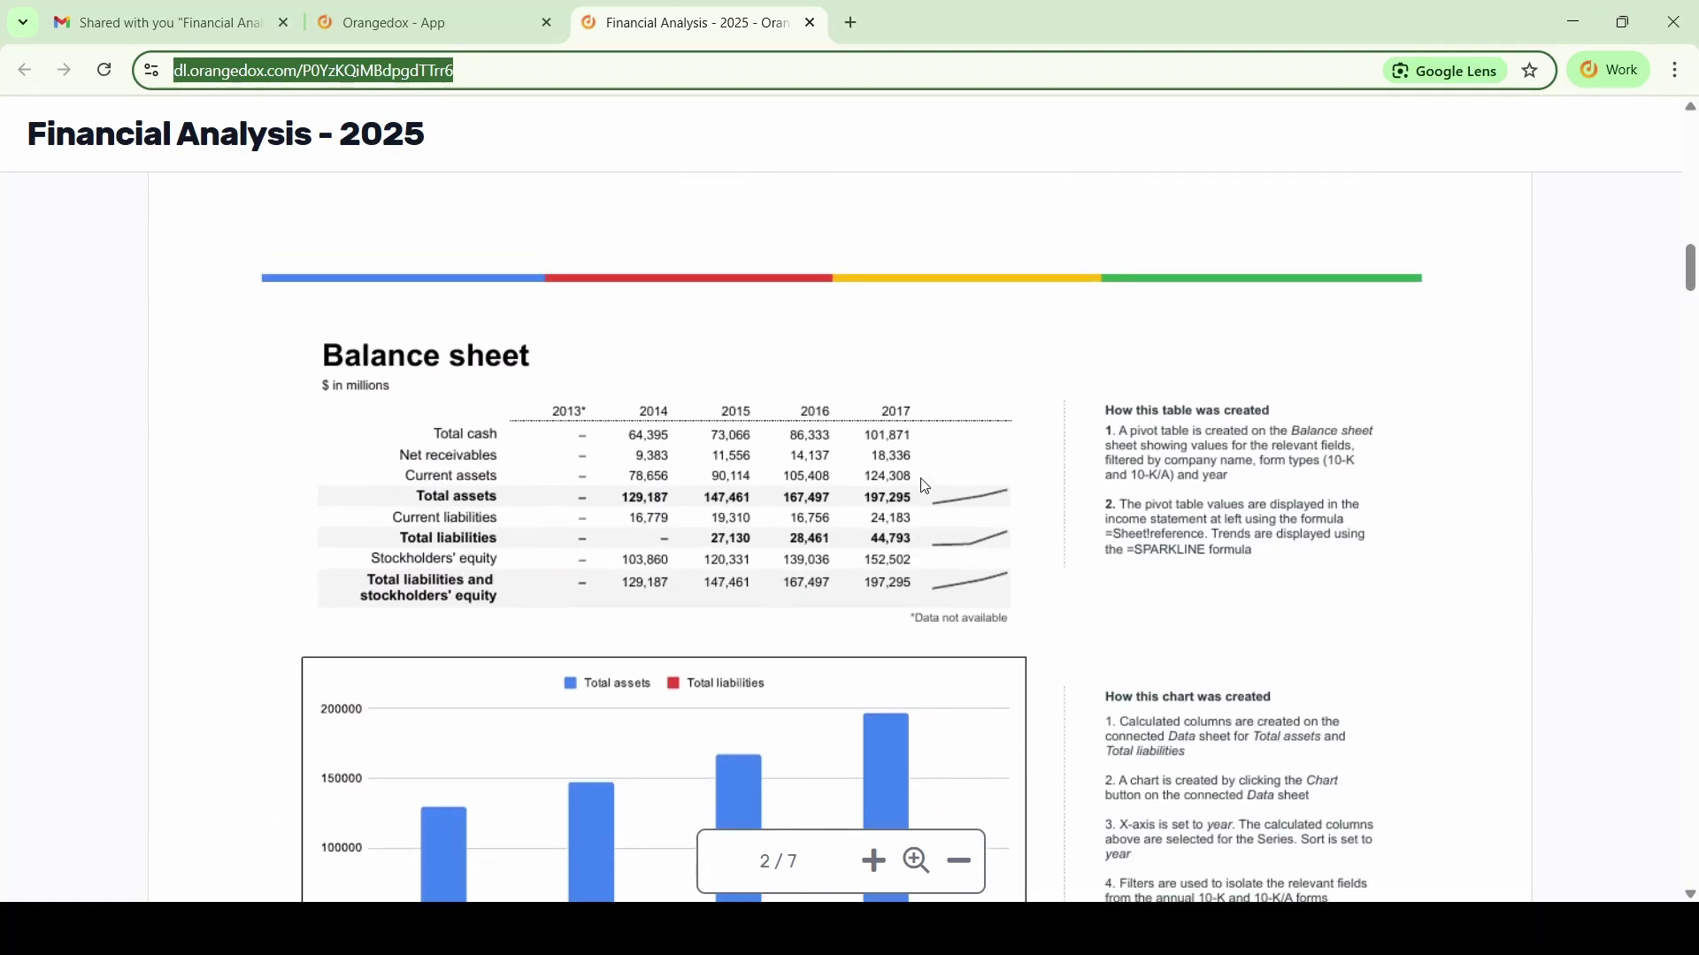
scroll(925, 488, "up", 3)
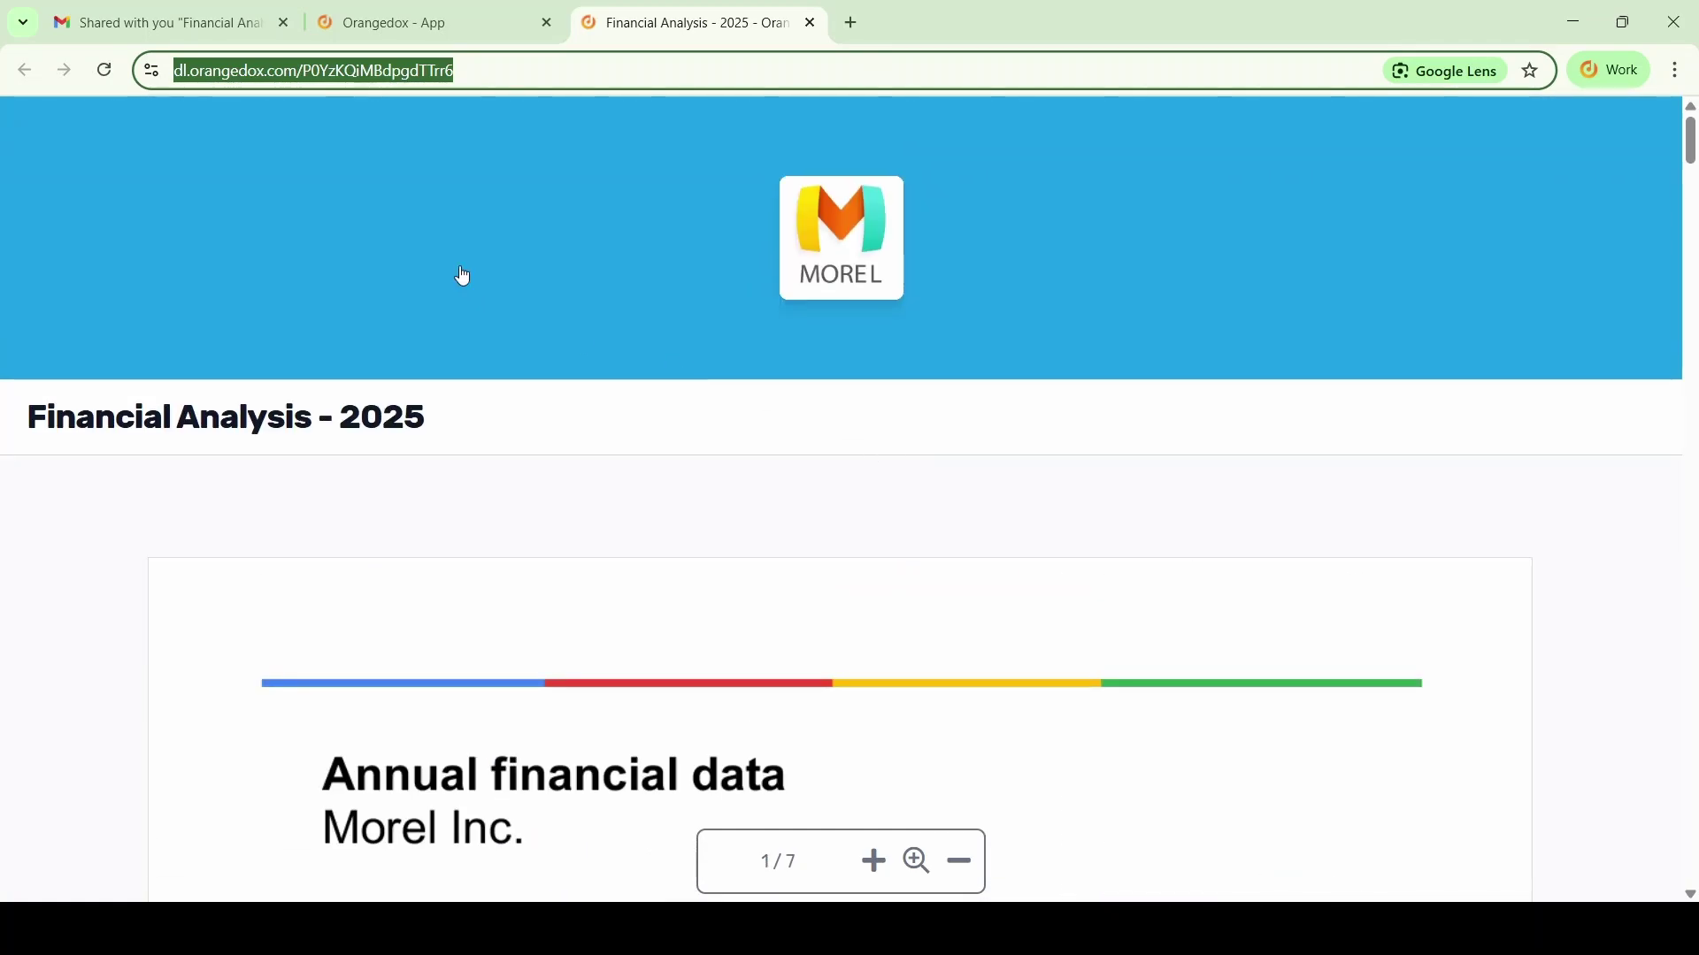
Step: Switch to Gmail and examine the sender and file link in the Financial Analysis - 2025 sharing email
left_click(208, 33)
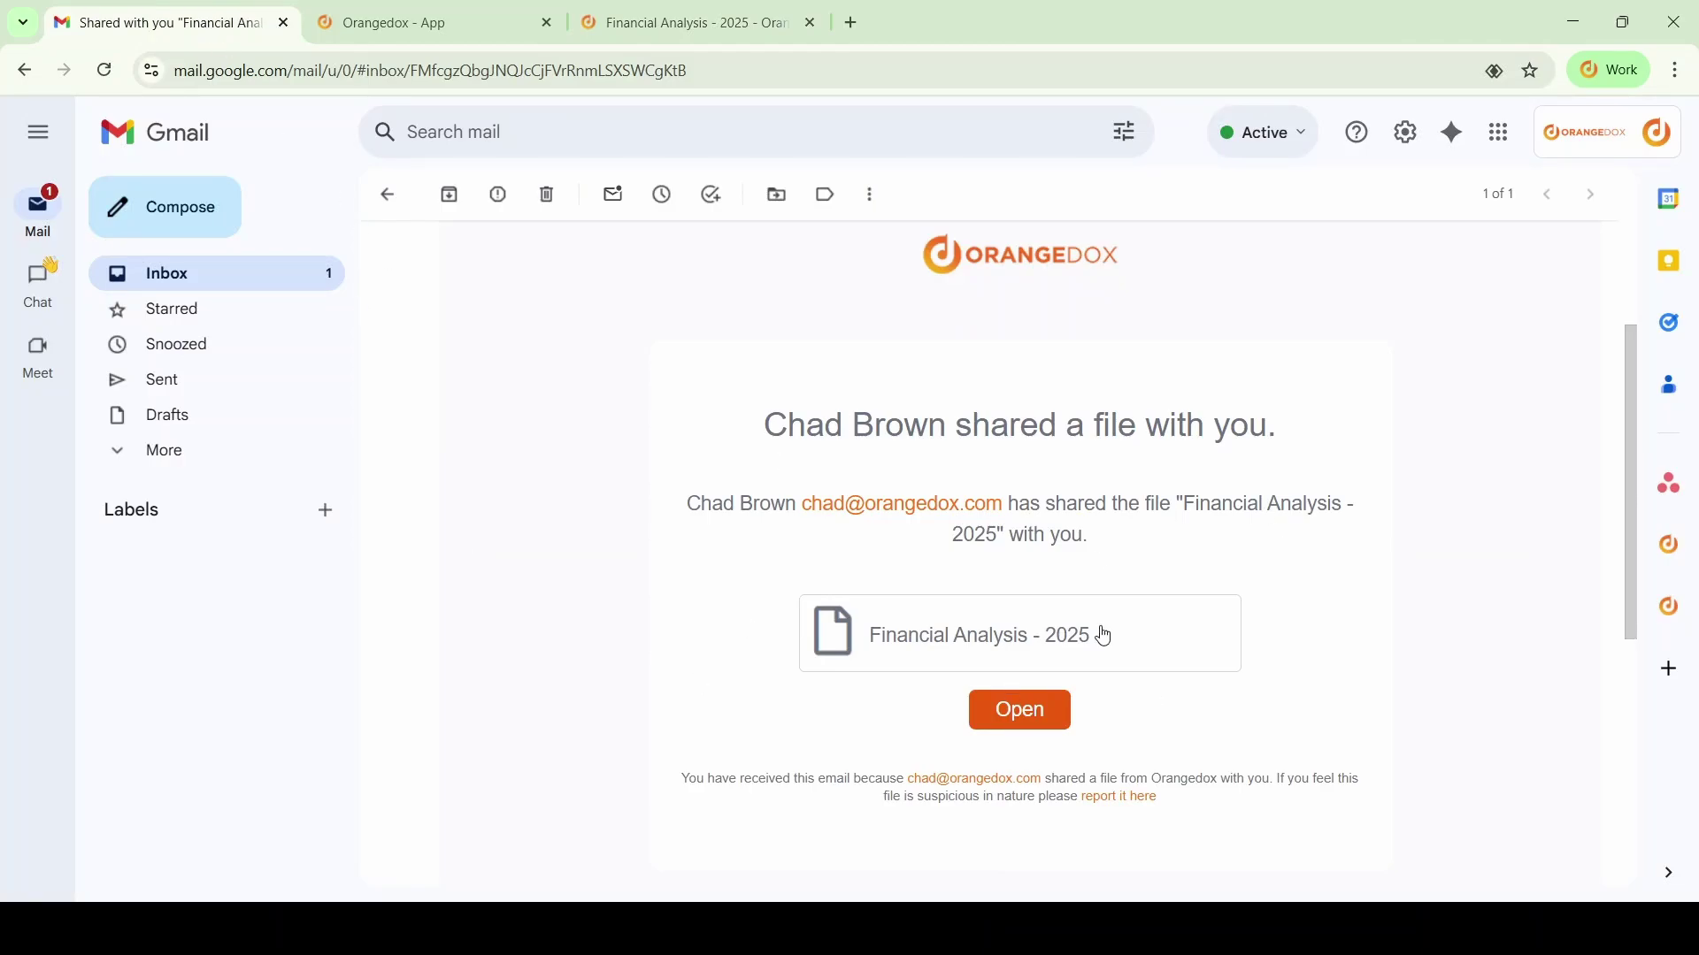
left_click_drag(768, 423, 972, 425)
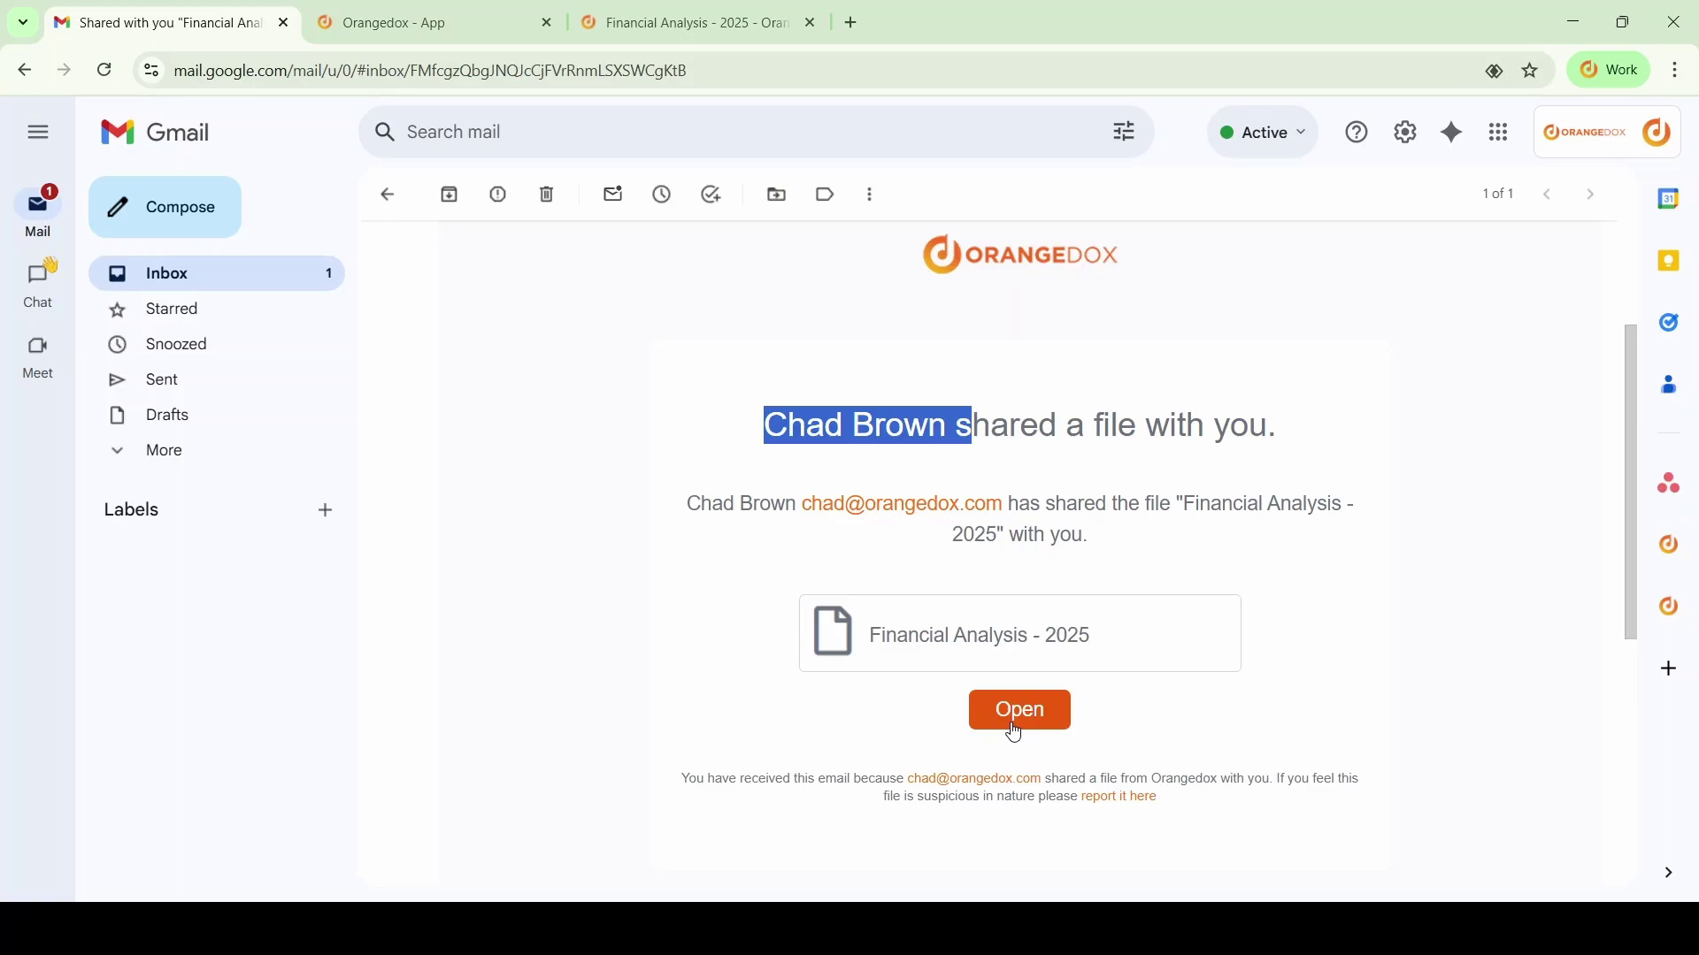
left_click(1023, 432)
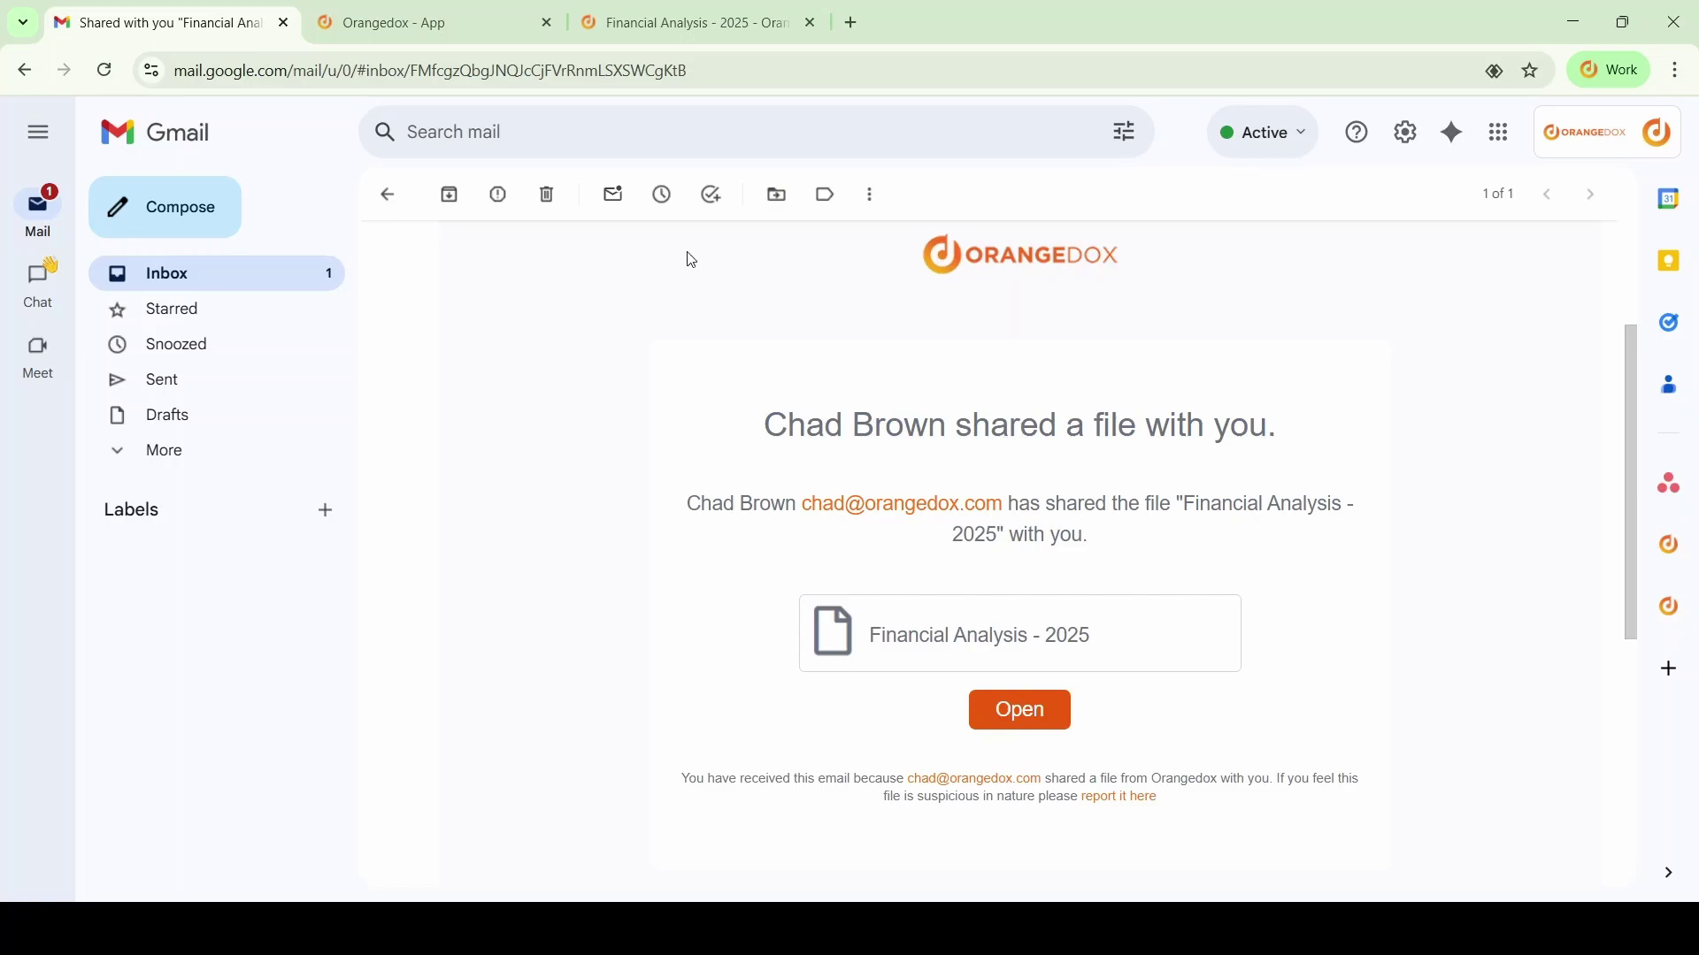
Step: Return to Orangedox and review the source file and the download, notification, device and delivery options of the share
left_click(478, 36)
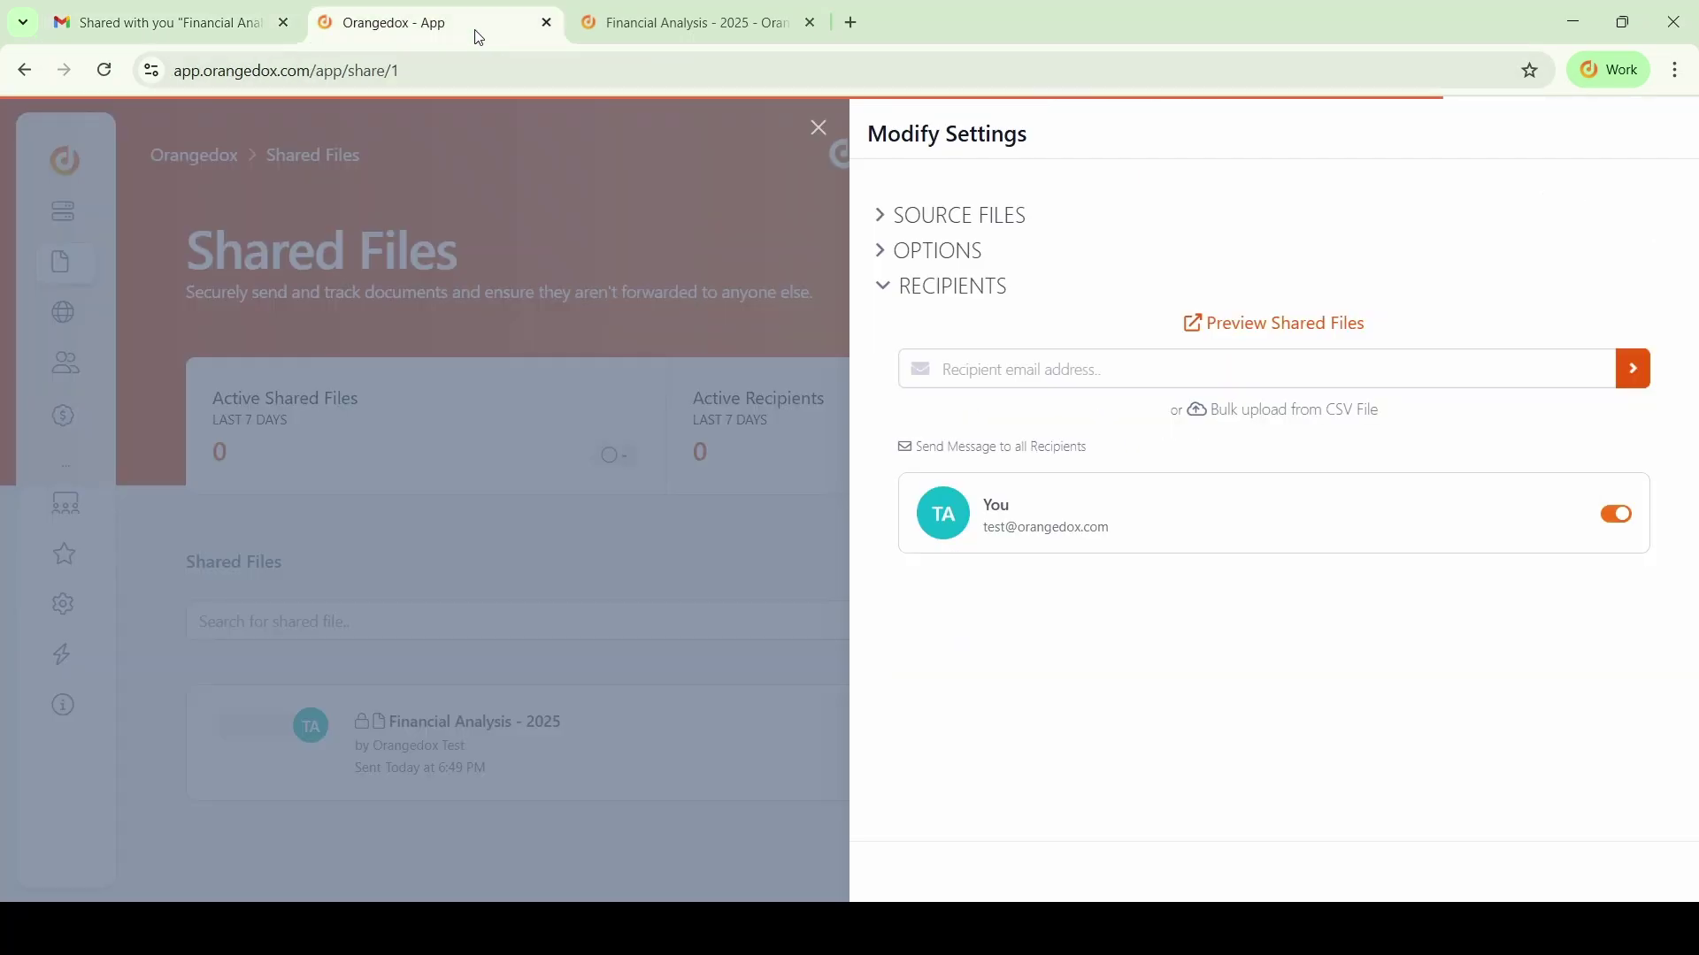
left_click(1015, 219)
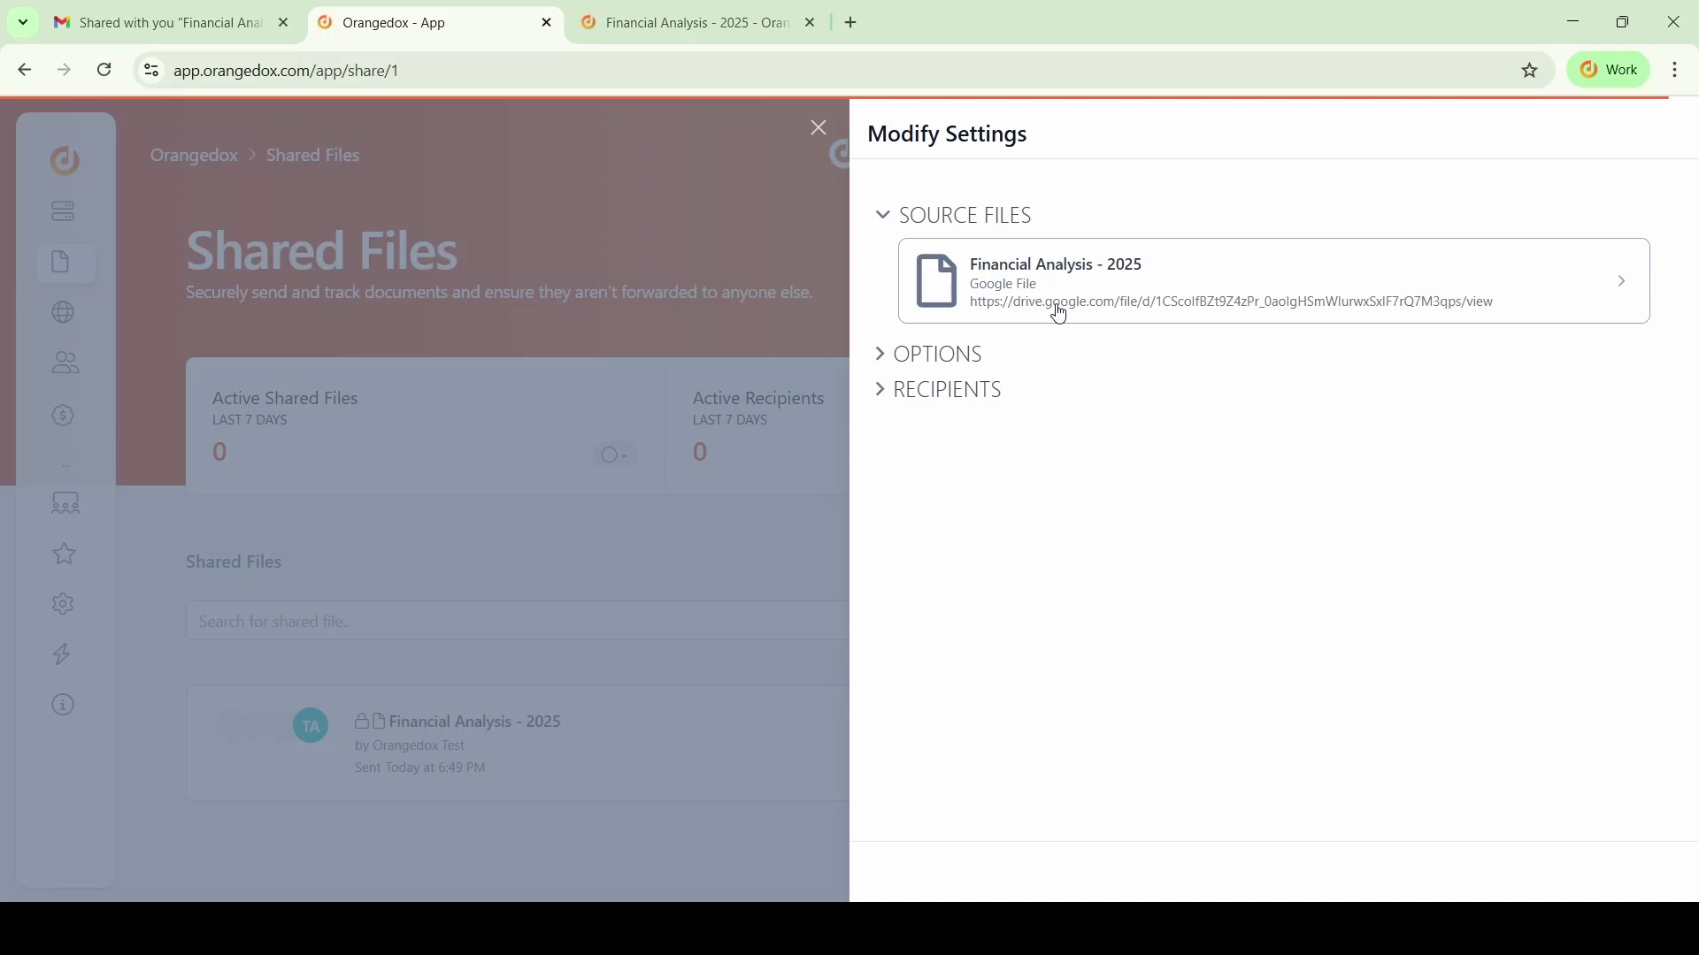
left_click(942, 358)
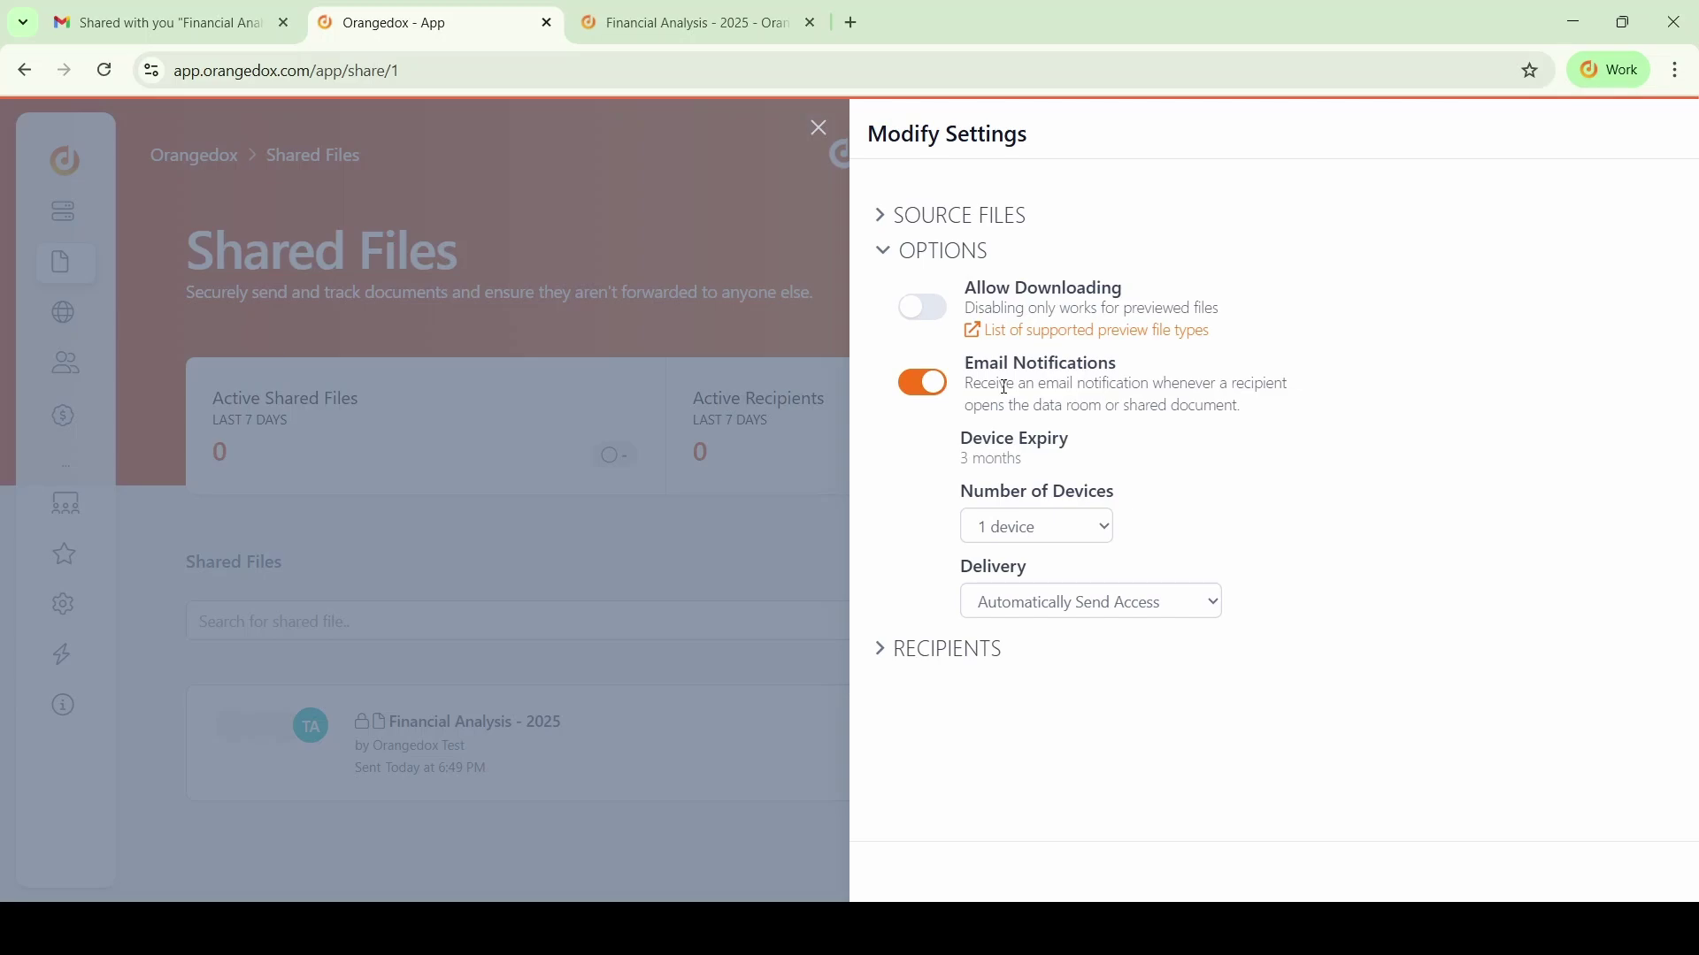
Step: Add a recipient by their email address, send them access to the shared file, and close the share settings
left_click(969, 655)
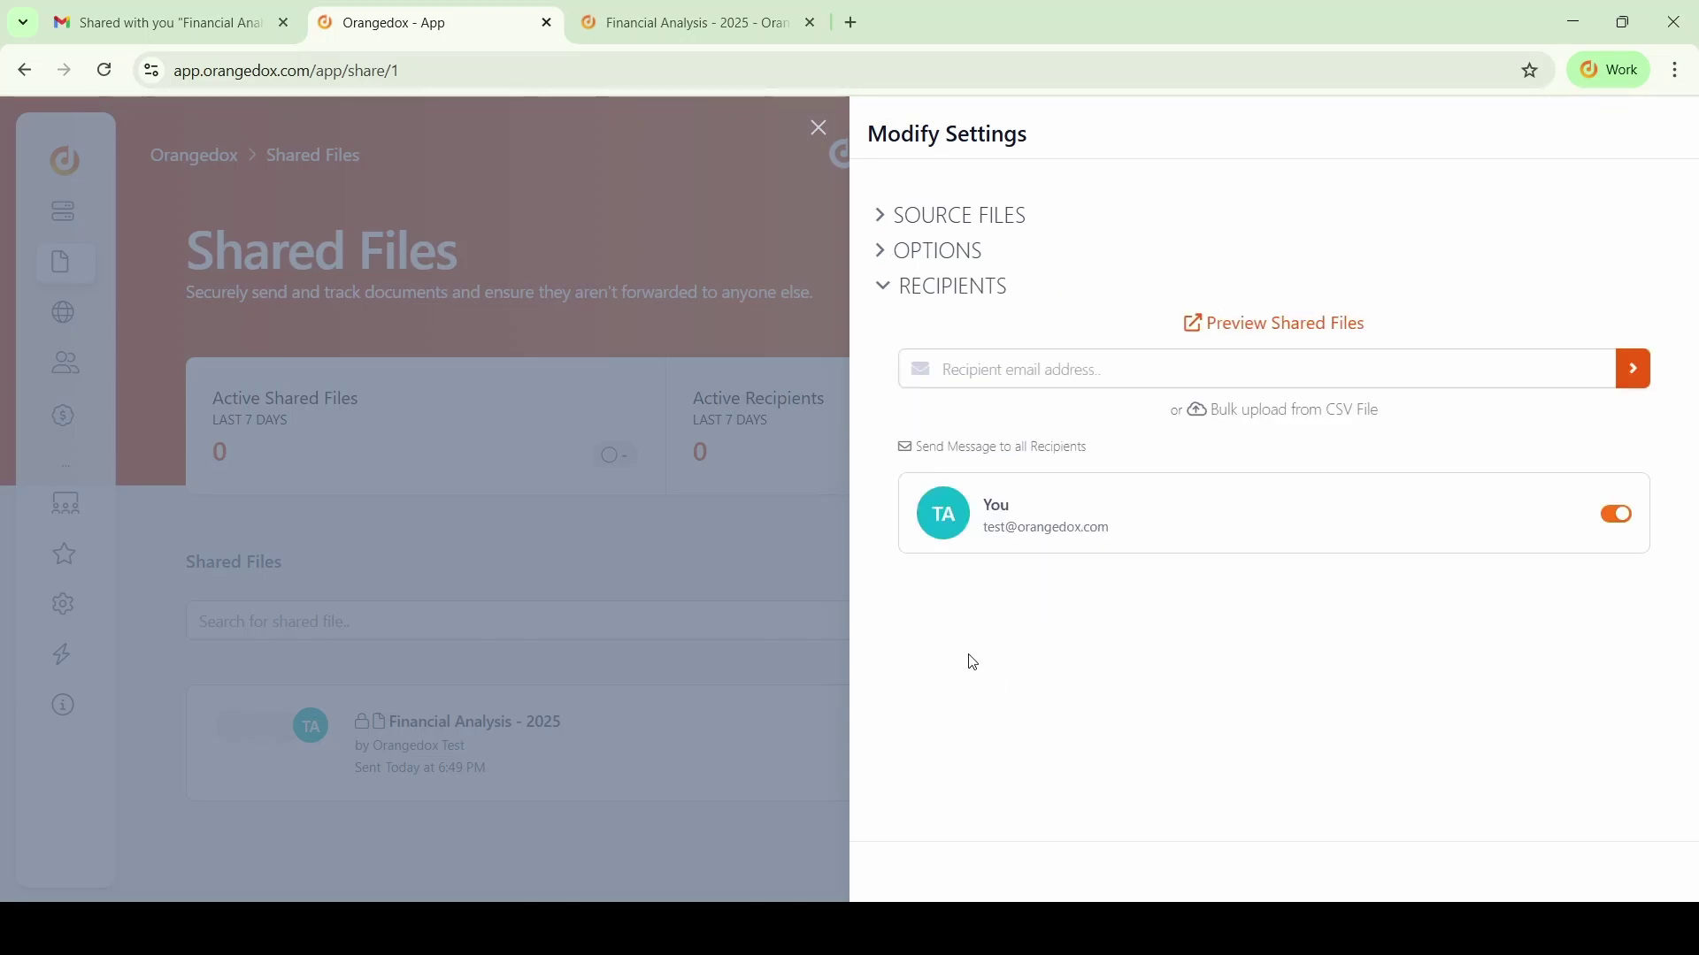
left_click(1038, 372)
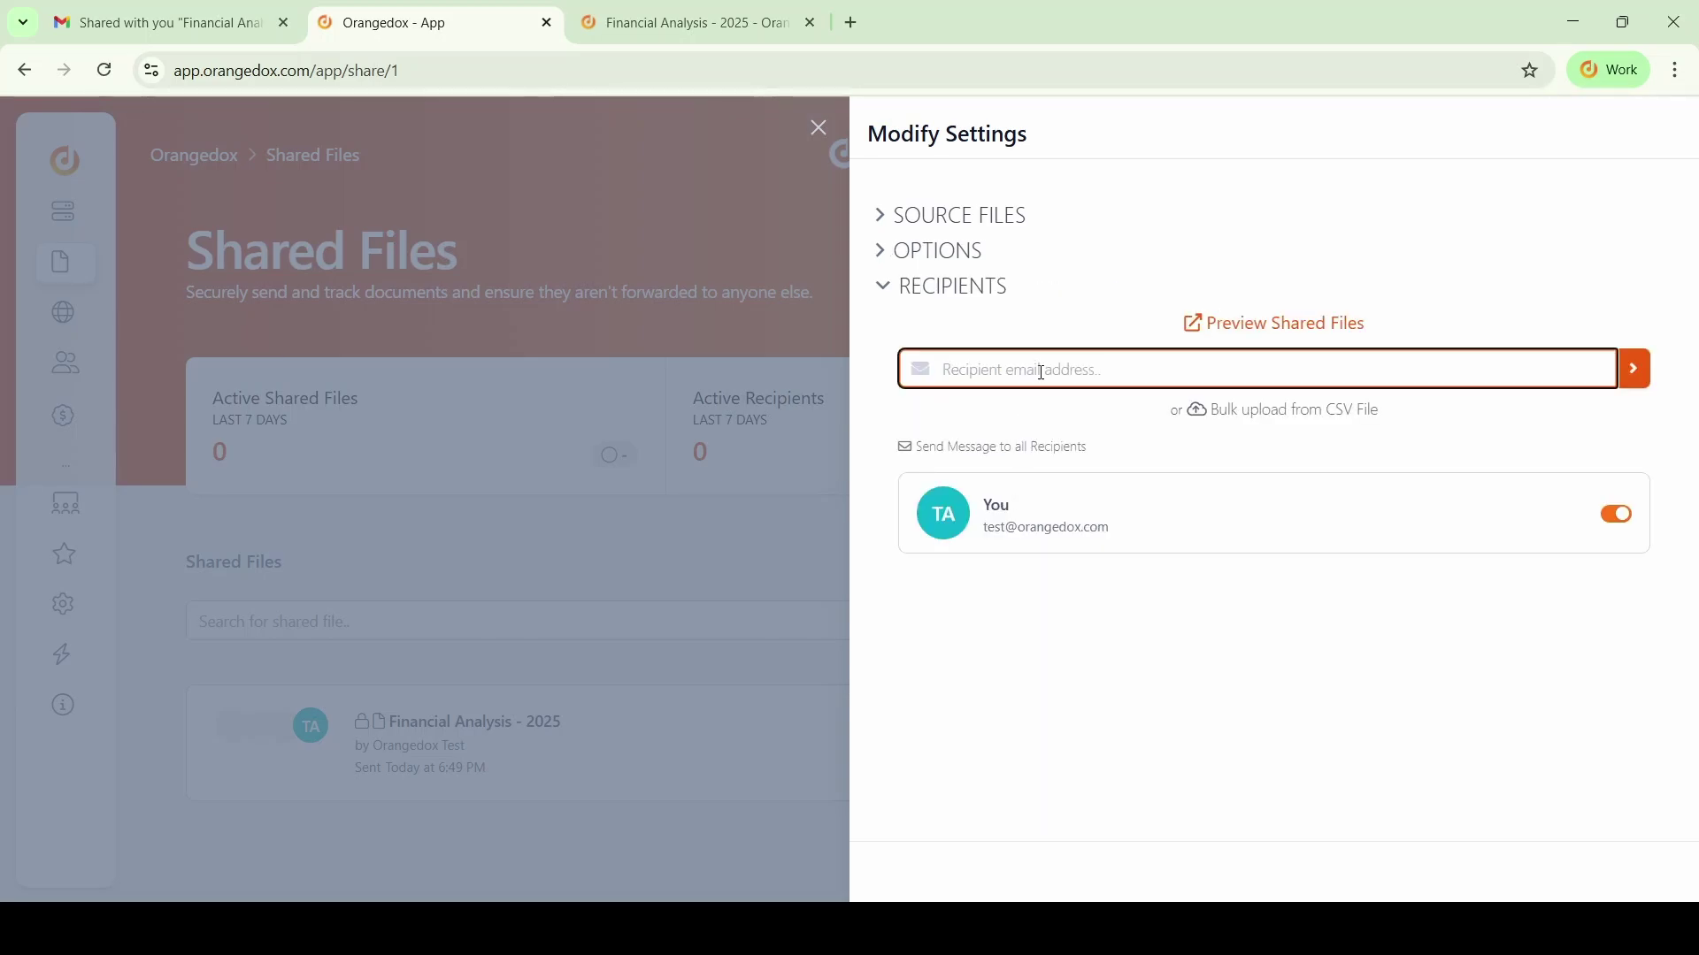
left_click(1089, 427)
left_click(1661, 368)
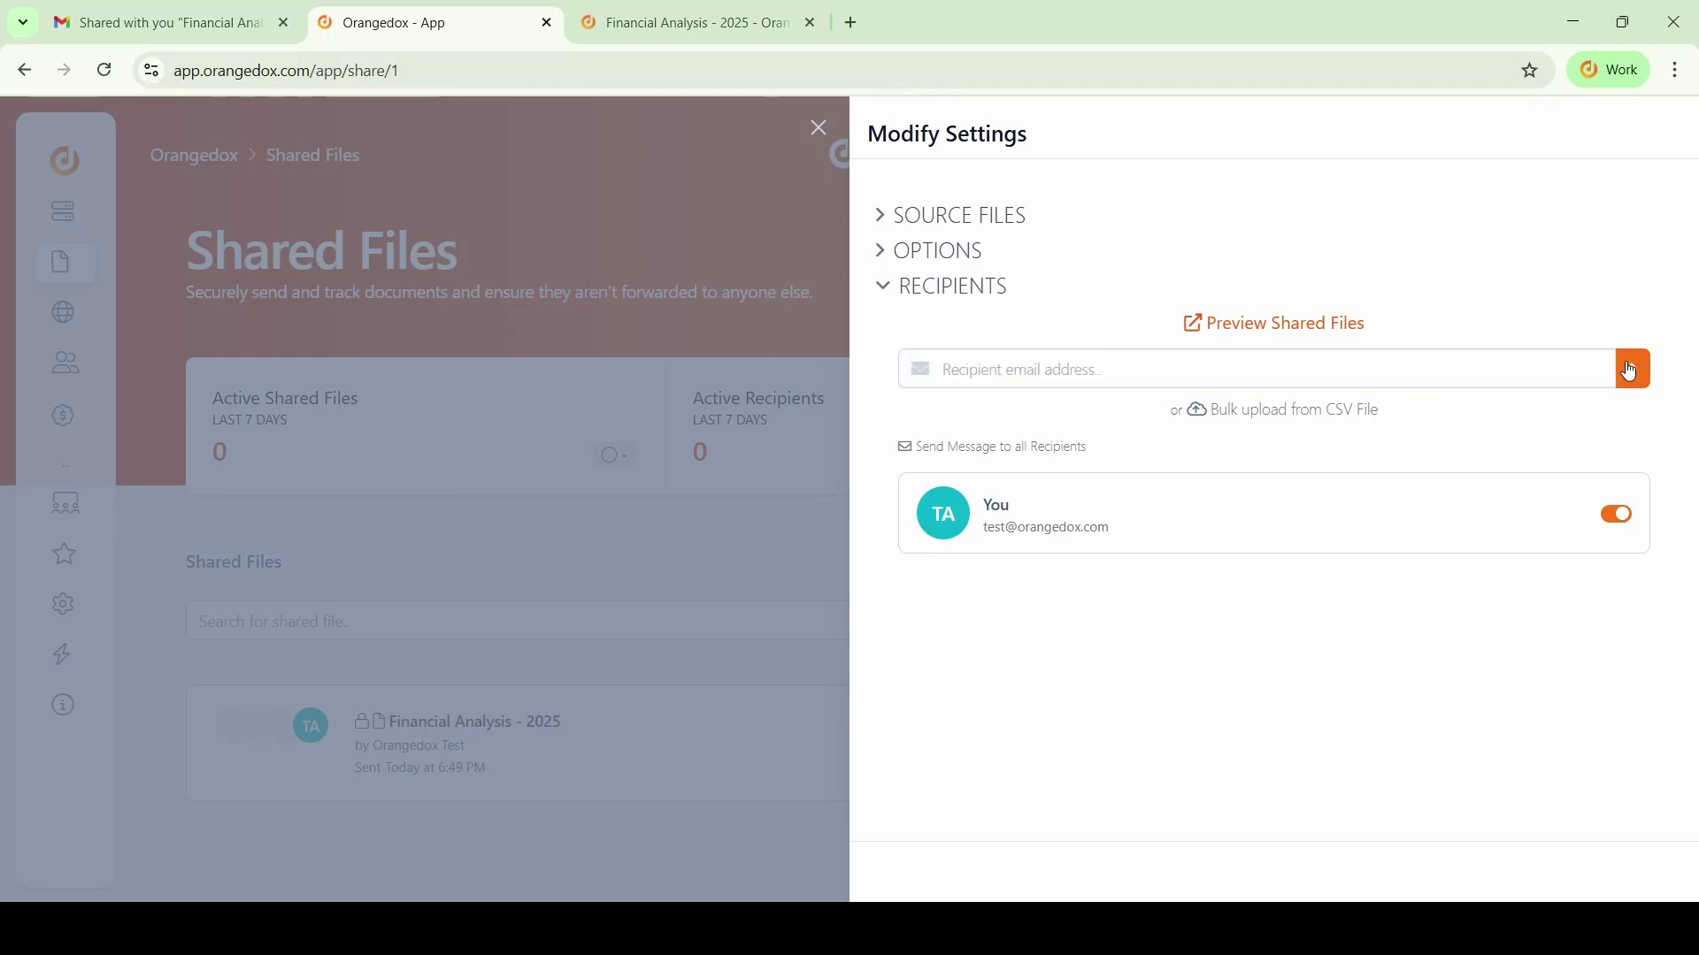
left_click(1630, 879)
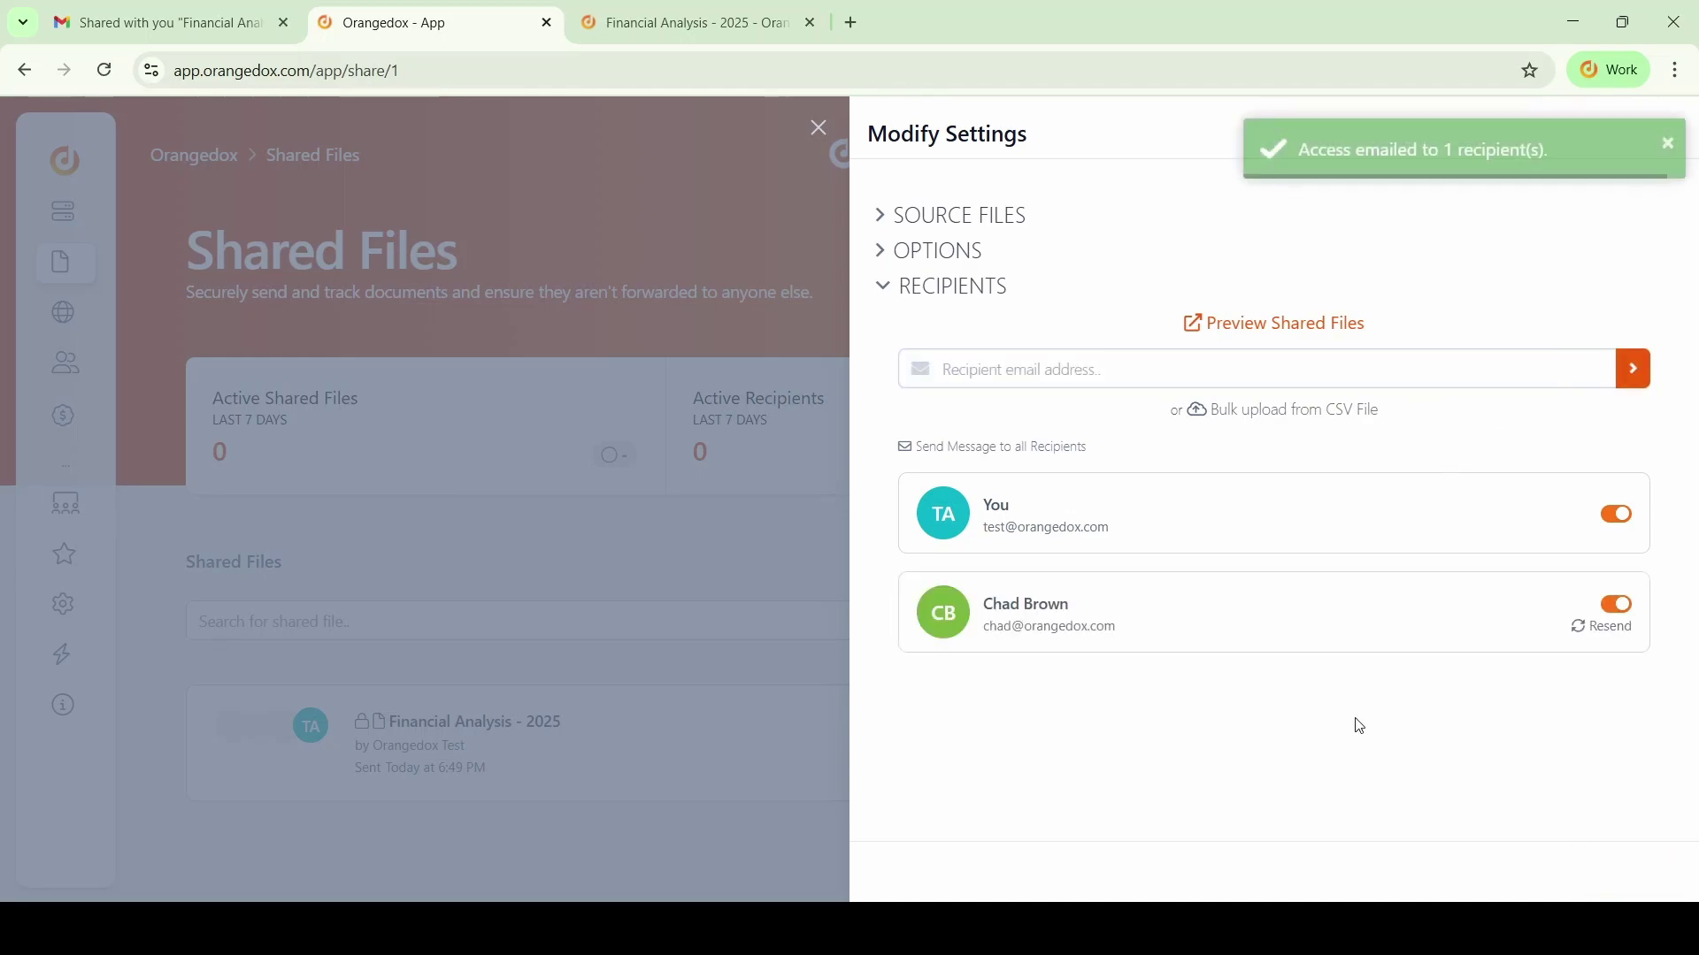
left_click(820, 129)
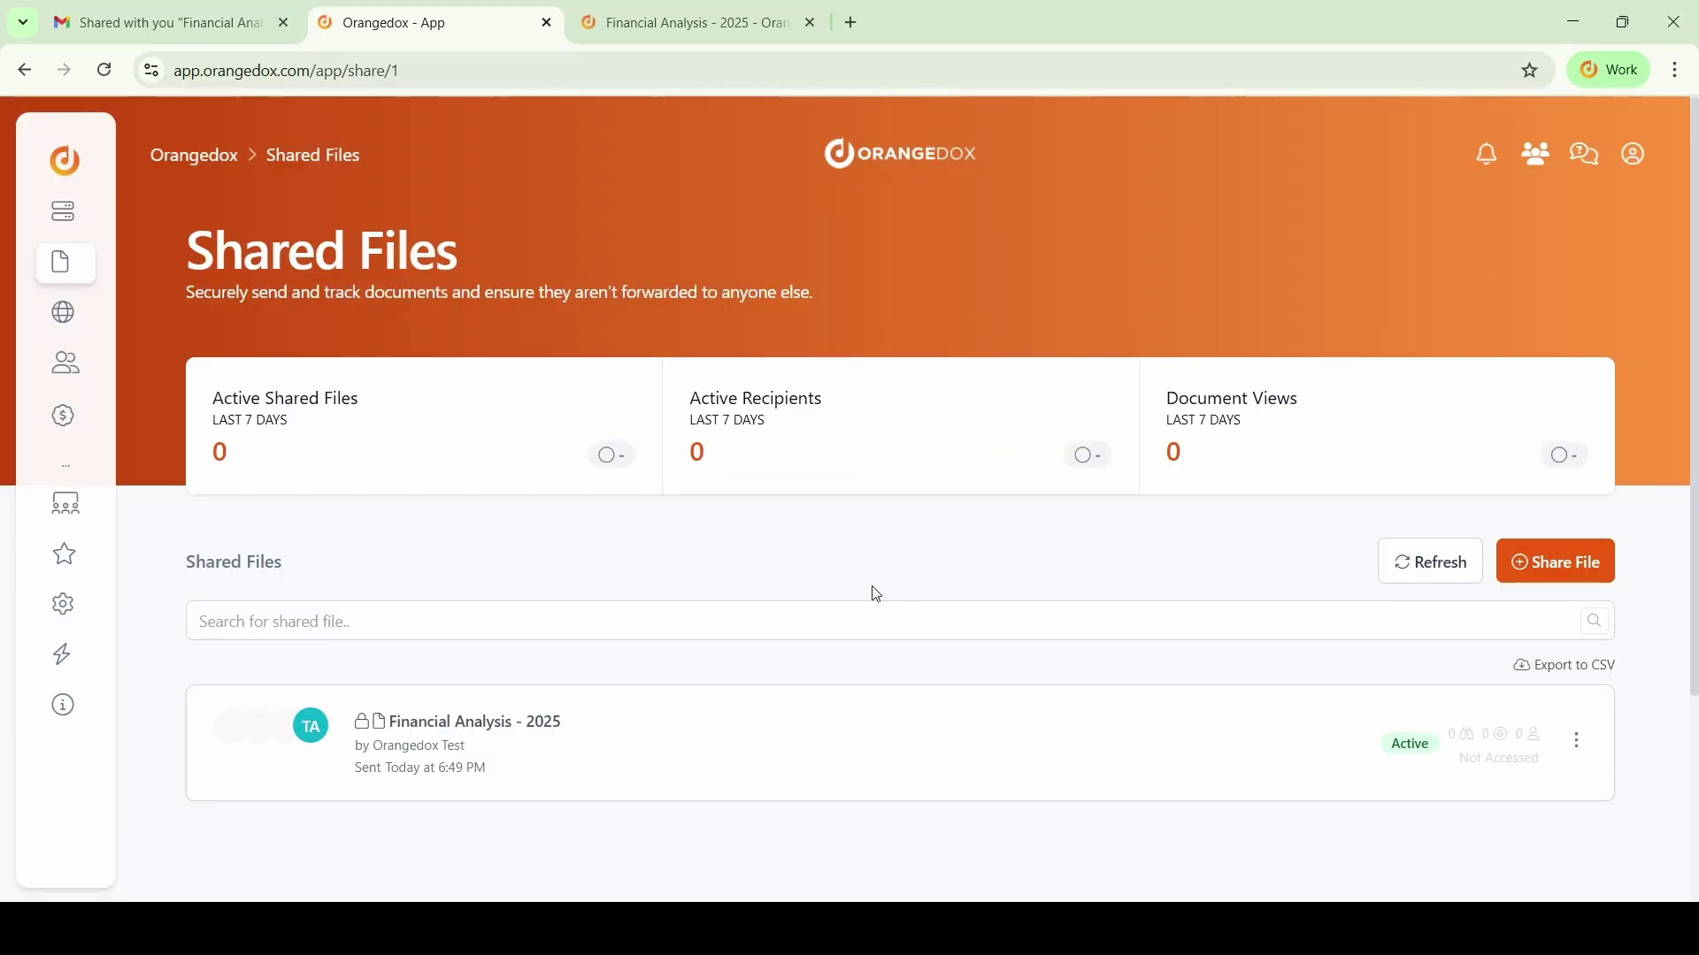
Step: Examine the test account's viewership metrics for Financial Analysis - 2025, including daily previews and average view time per page
left_click(1468, 739)
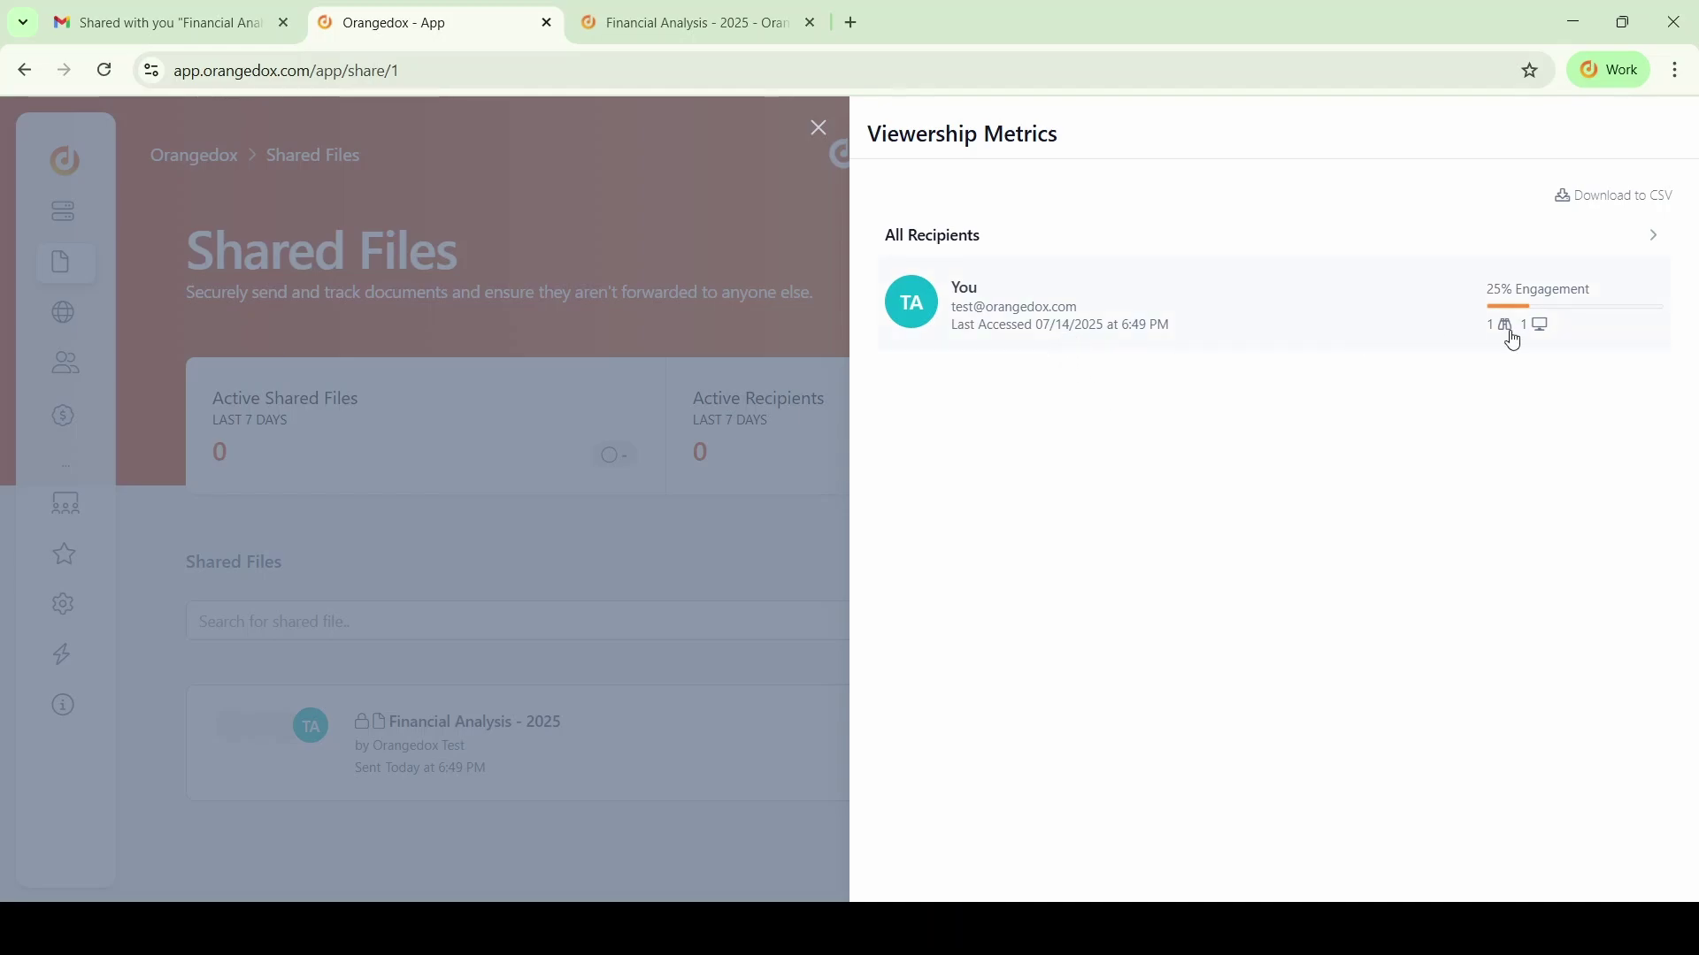
left_click(1059, 308)
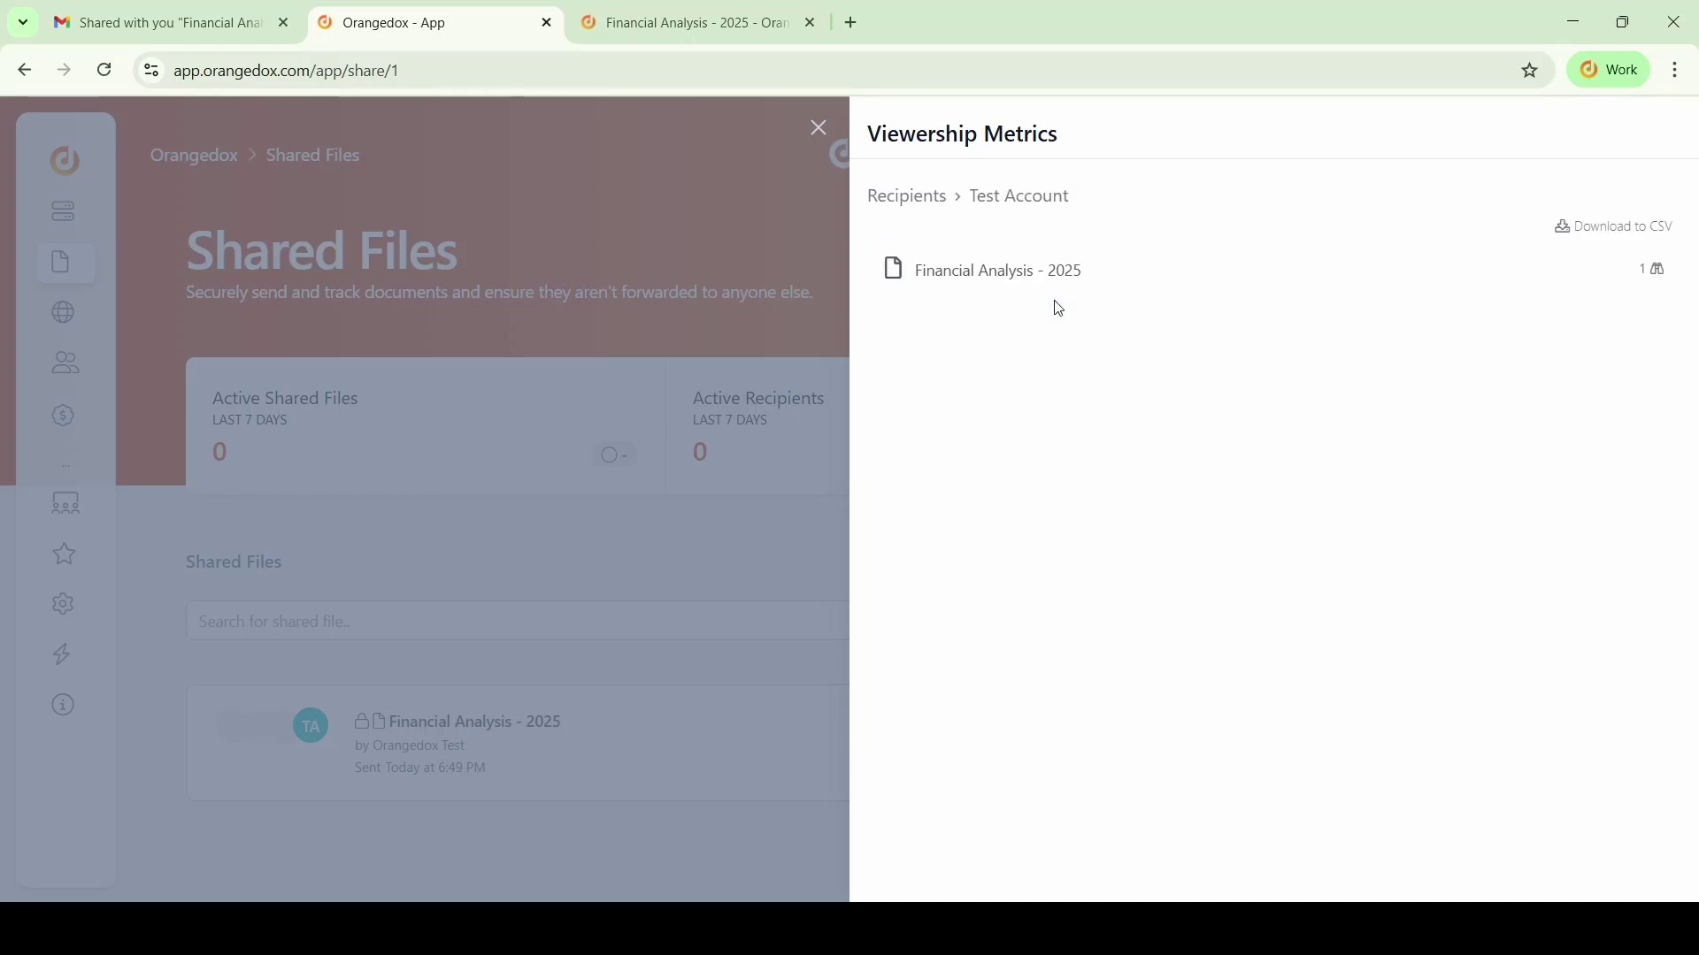
left_click(1047, 269)
mouse_move(1638, 409)
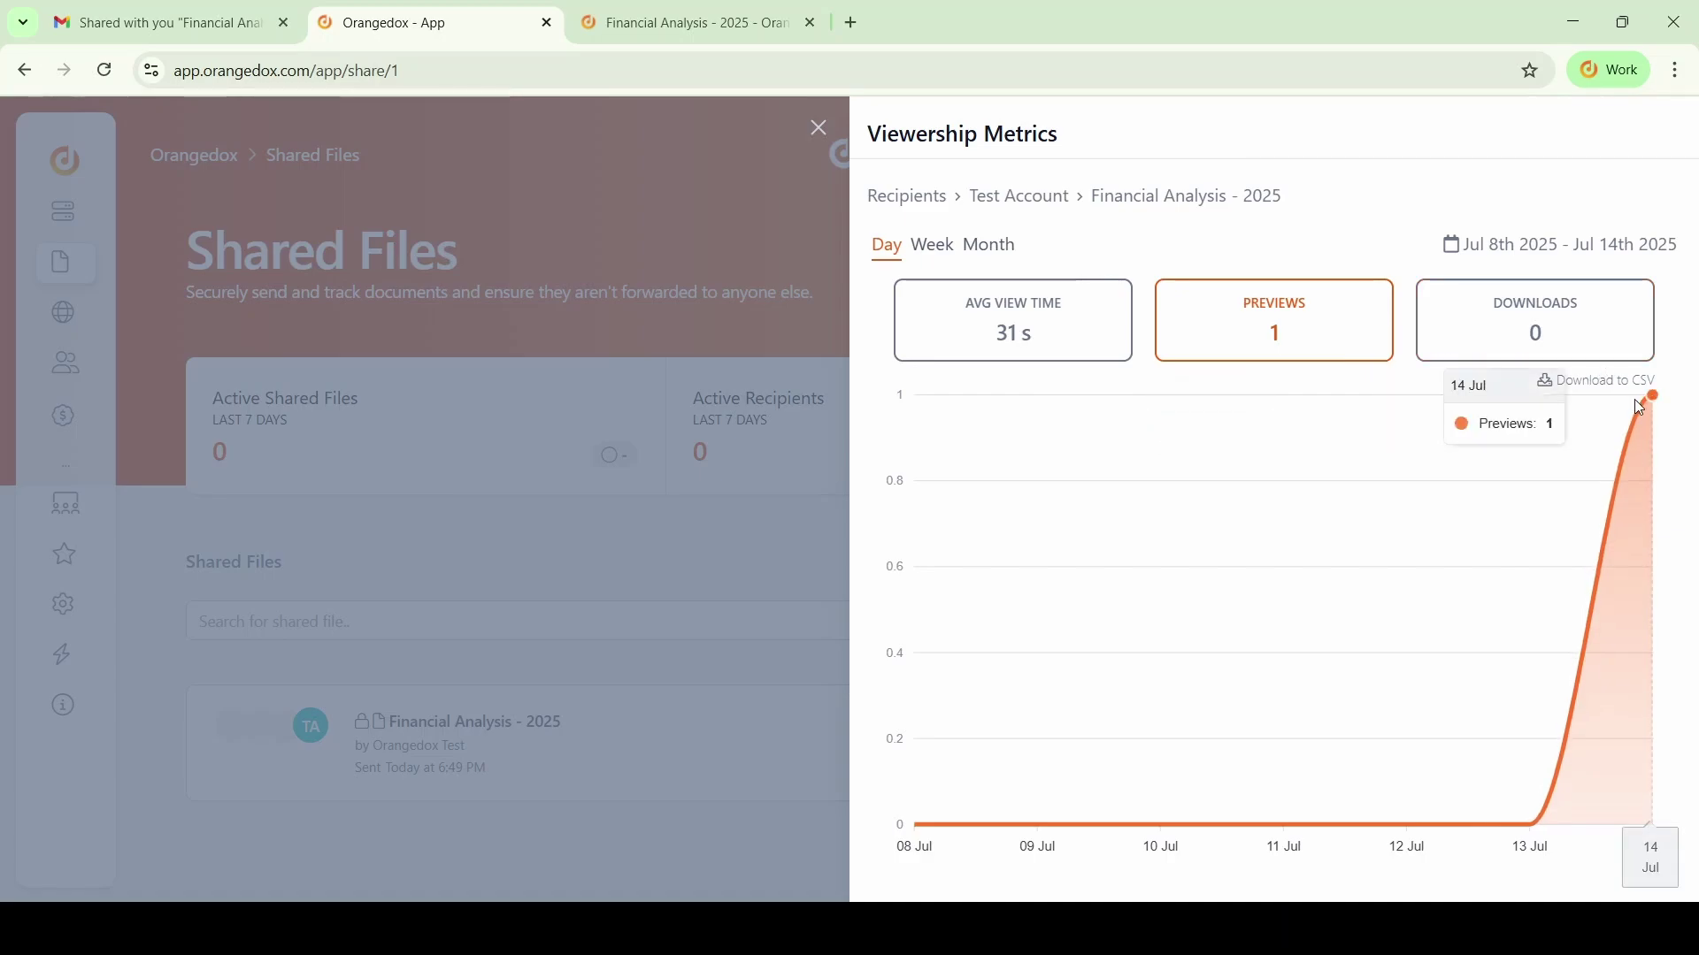
left_click(1026, 322)
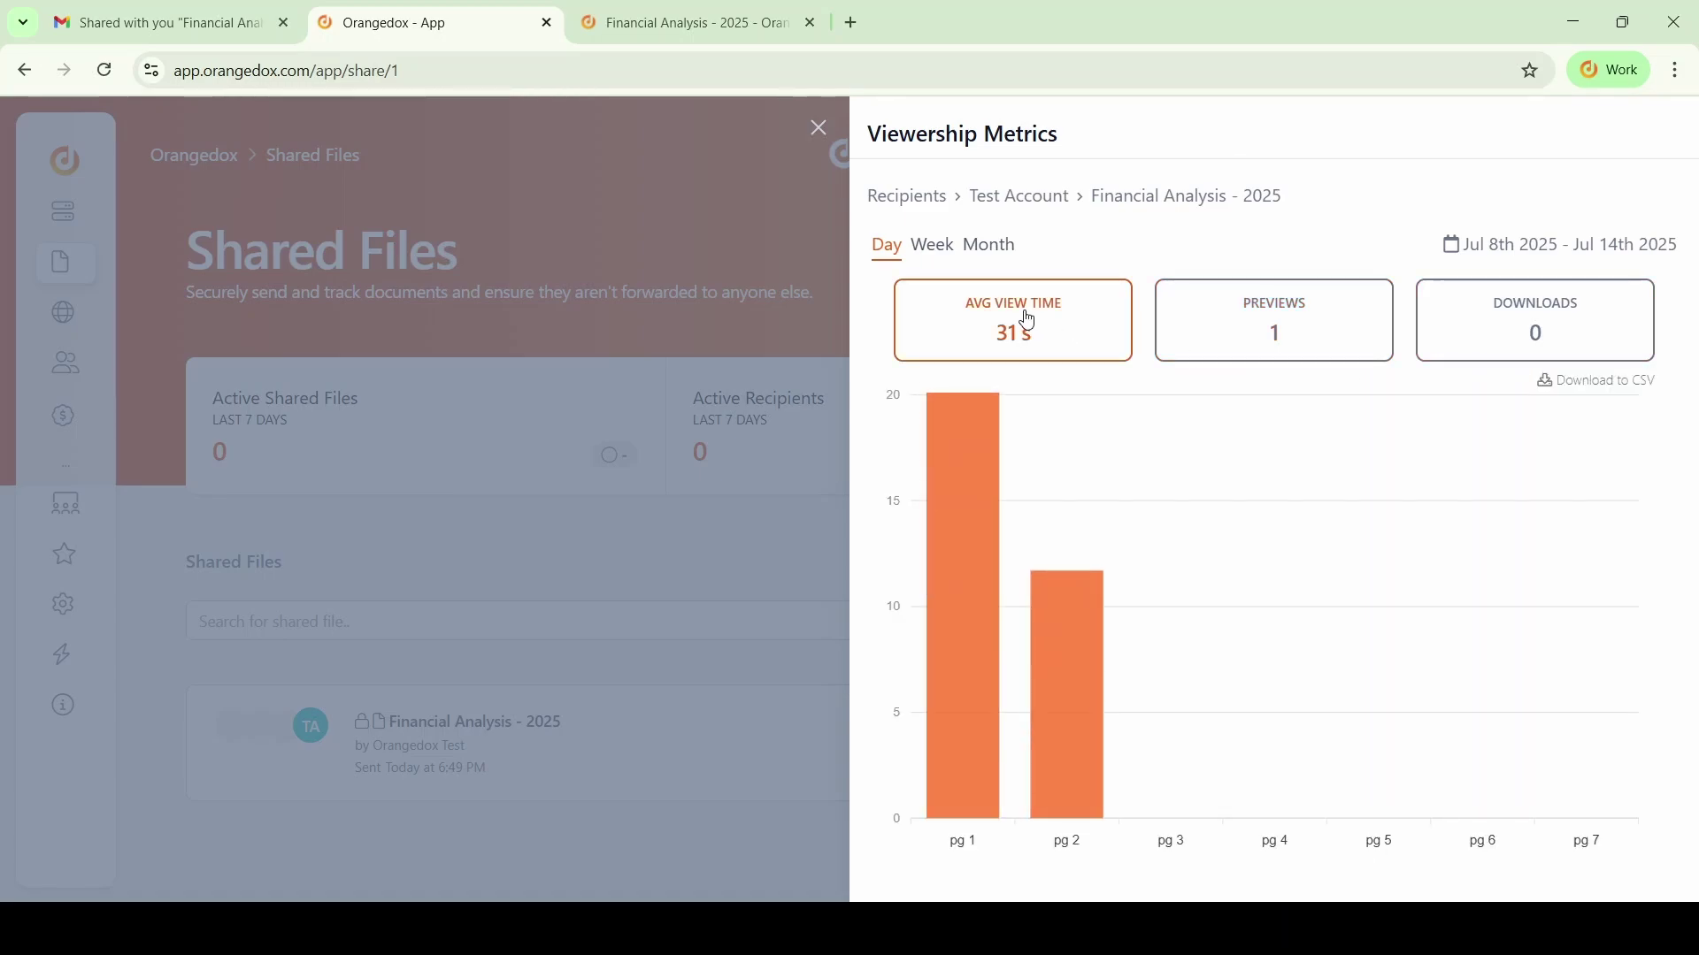
mouse_move(961, 499)
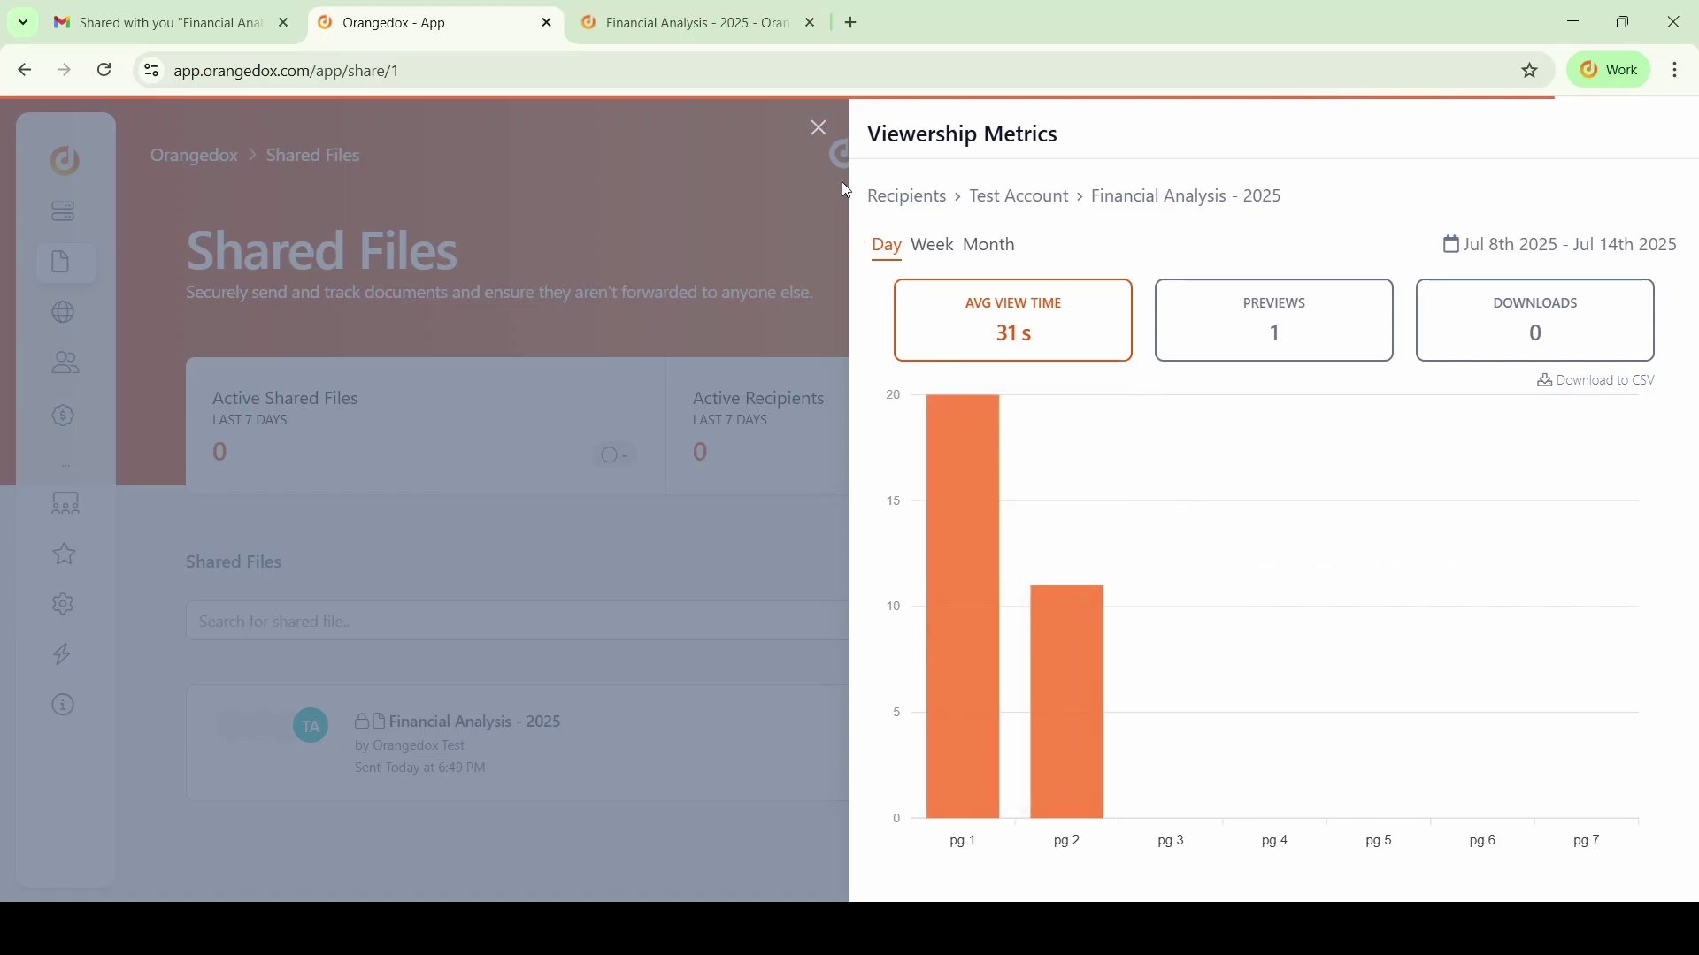
left_click(819, 127)
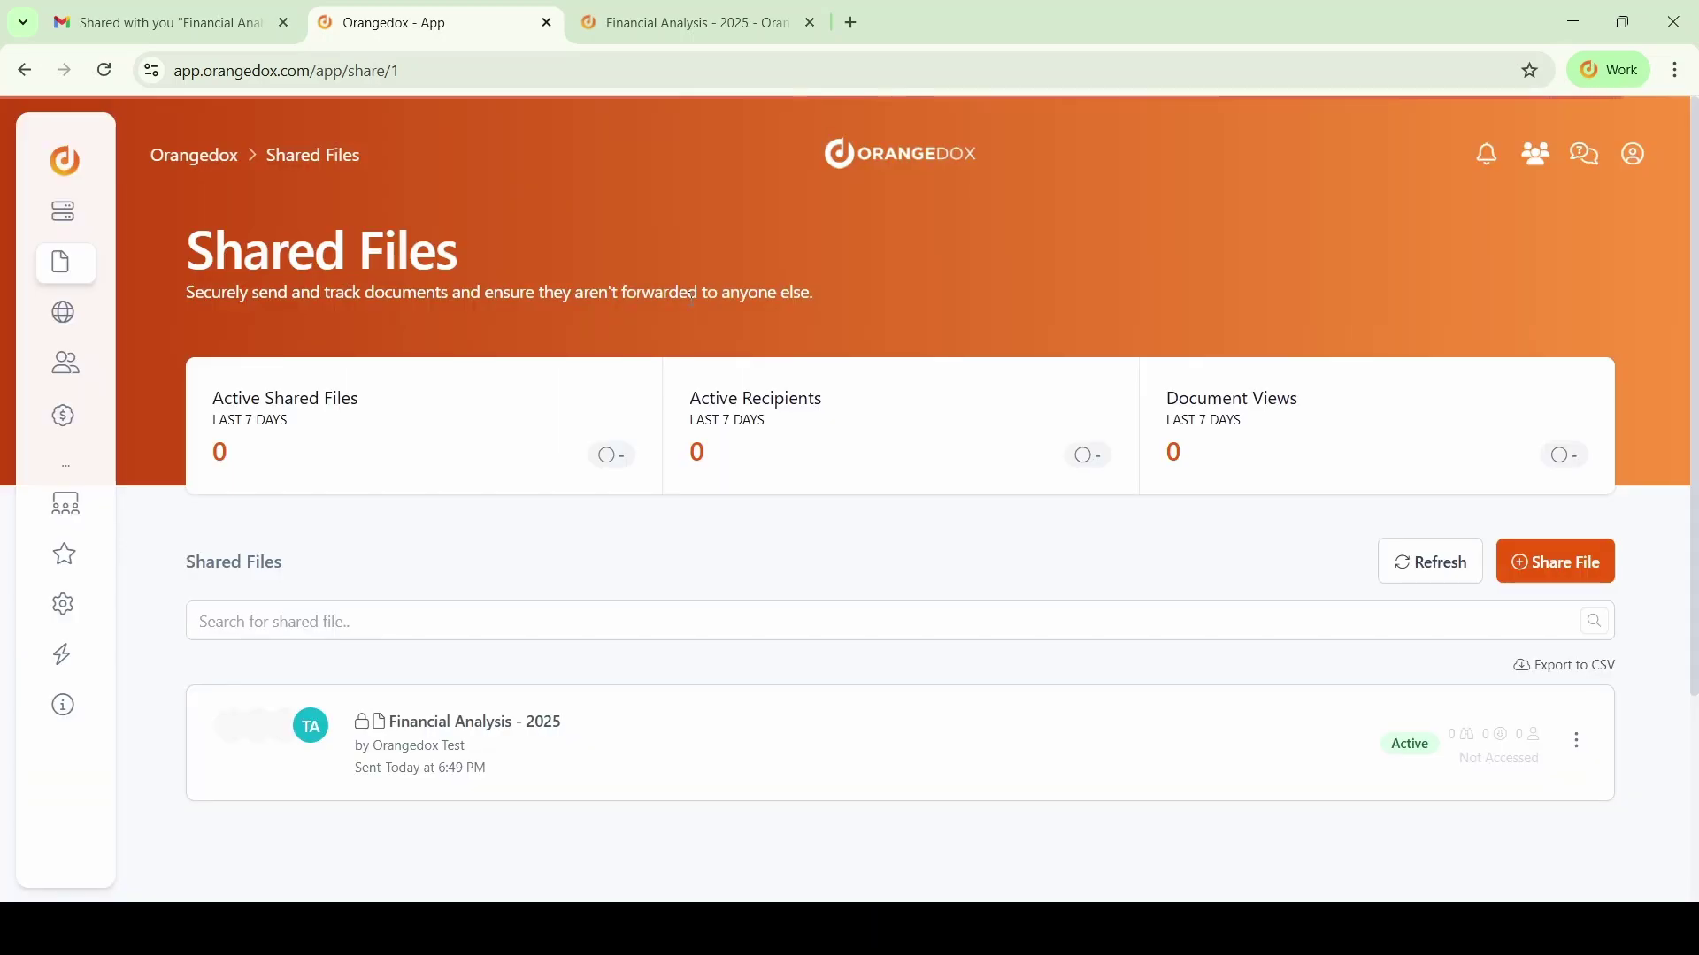